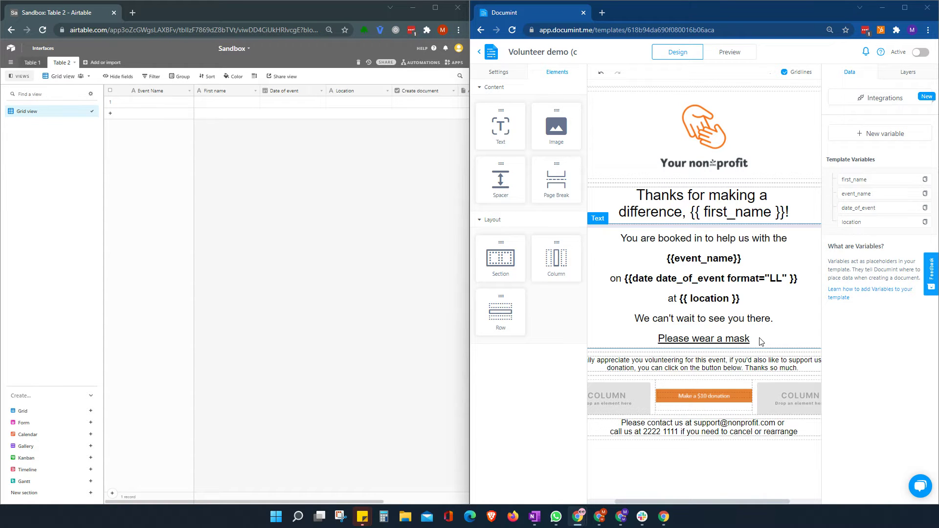
Look over Documint's Airtable integration card, then switch to the Airtable table window.
{"action": "left_click", "coordinate": [880, 99]}
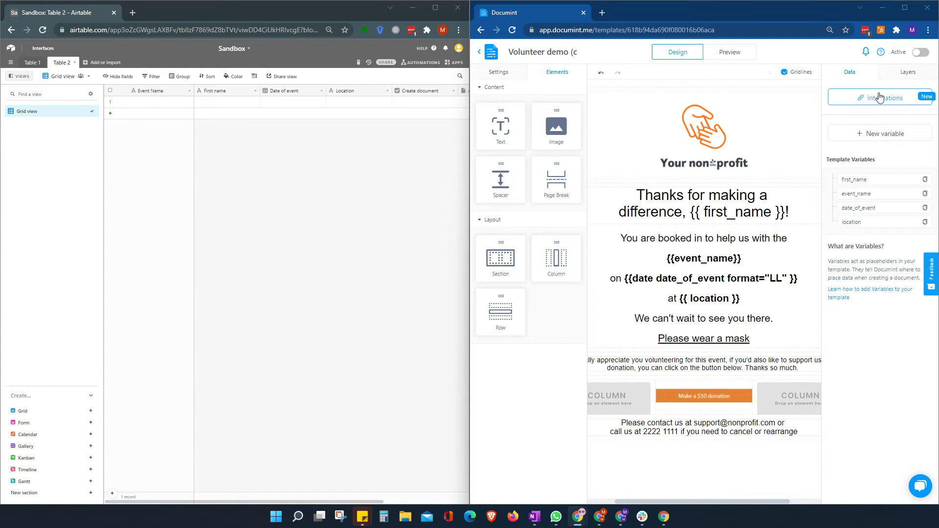
{"action": "left_click", "coordinate": [561, 162]}
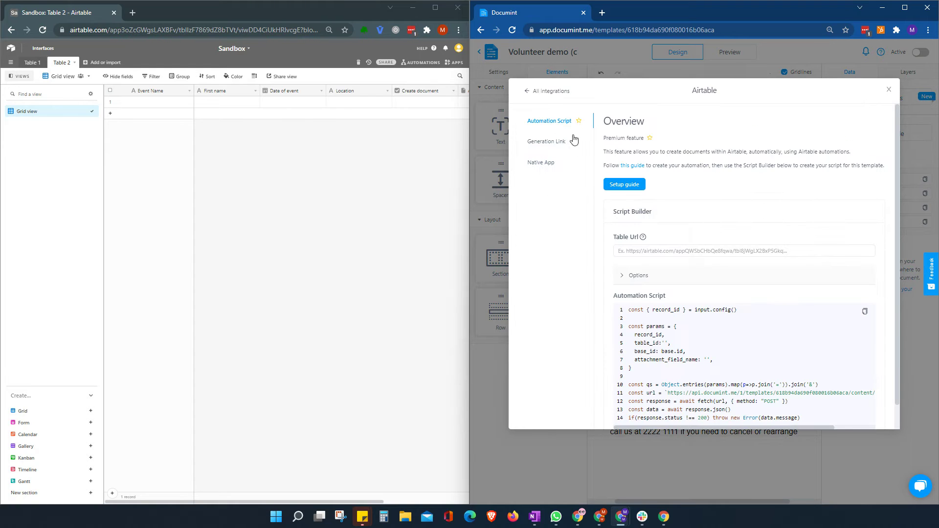
{"action": "mouse_move", "coordinate": [585, 126]}
{"action": "left_click", "coordinate": [890, 90]}
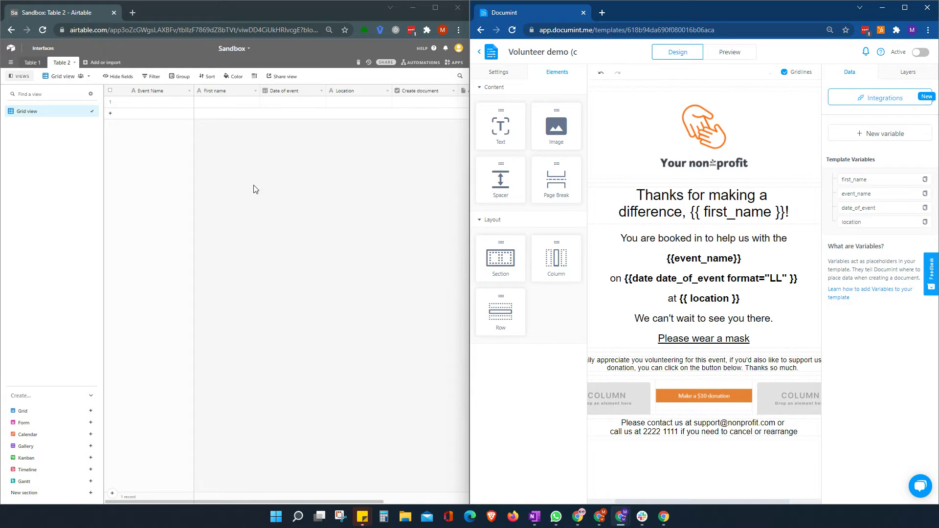
{"action": "left_click", "coordinate": [265, 504]}
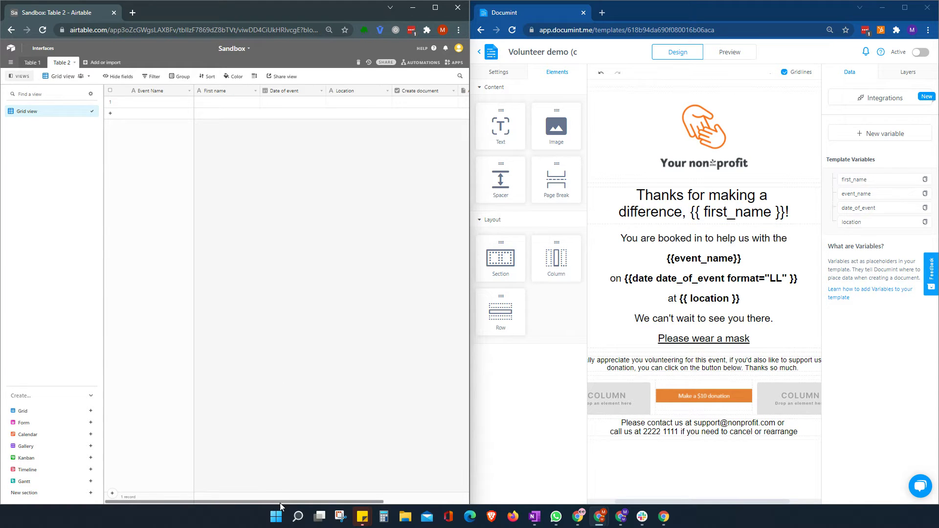
{"action": "left_click_drag", "start_coordinate": [280, 502], "coordinate": [339, 507]}
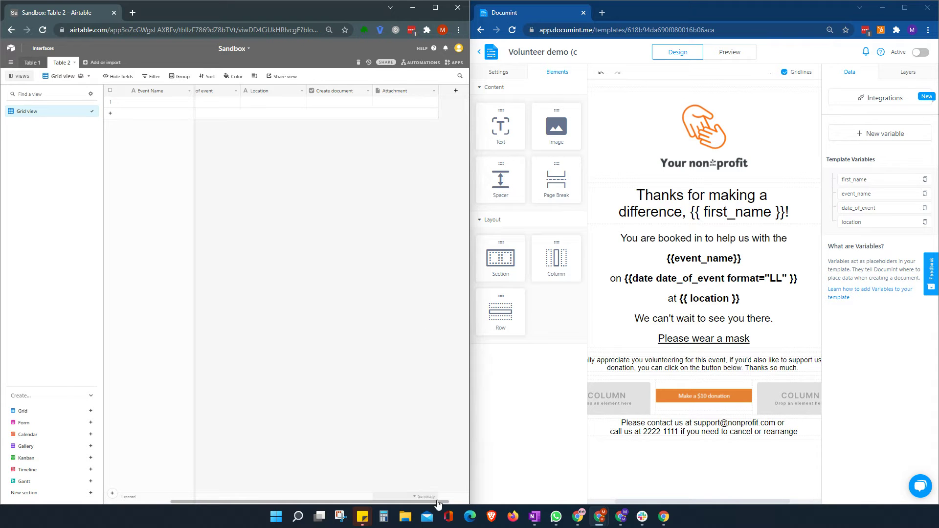
{"action": "left_click_drag", "start_coordinate": [434, 502], "coordinate": [367, 506]}
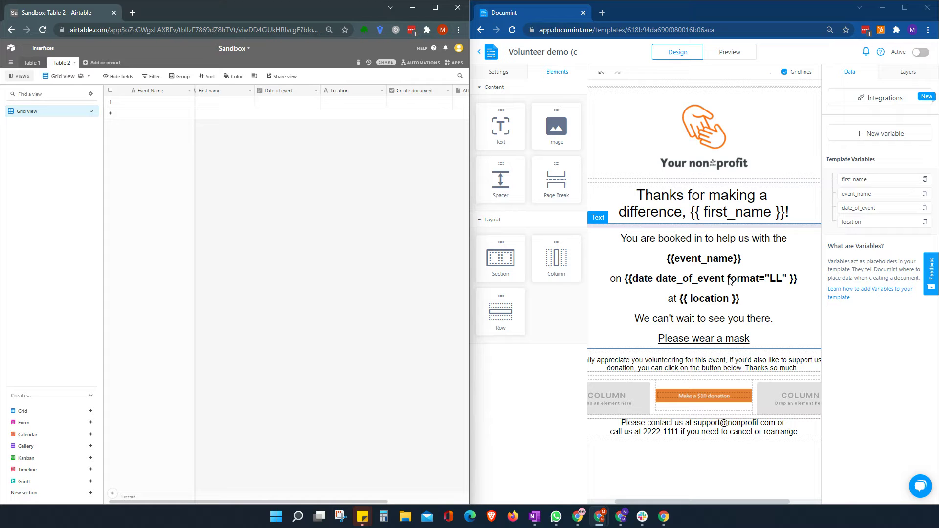
Reopen the Airtable integration to show the Script Builder and its automation script.
{"action": "left_click", "coordinate": [877, 100]}
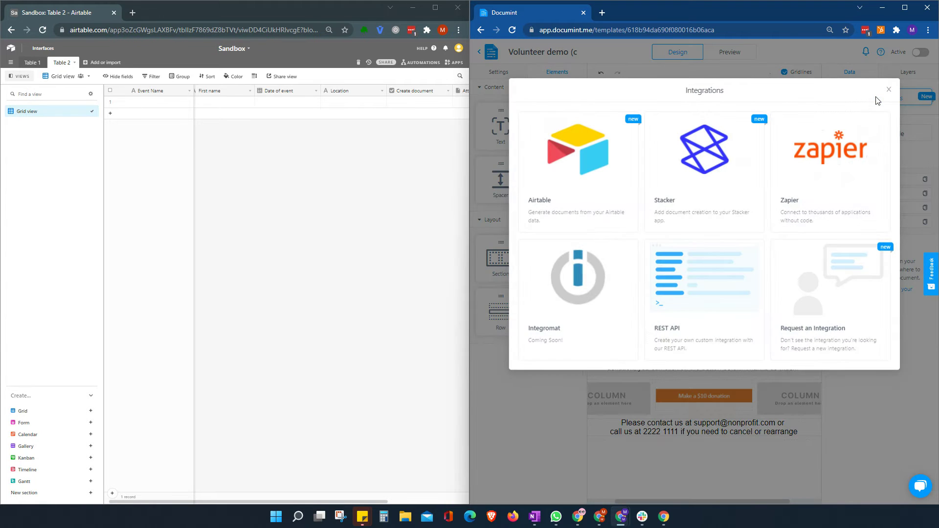
{"action": "left_click", "coordinate": [579, 146]}
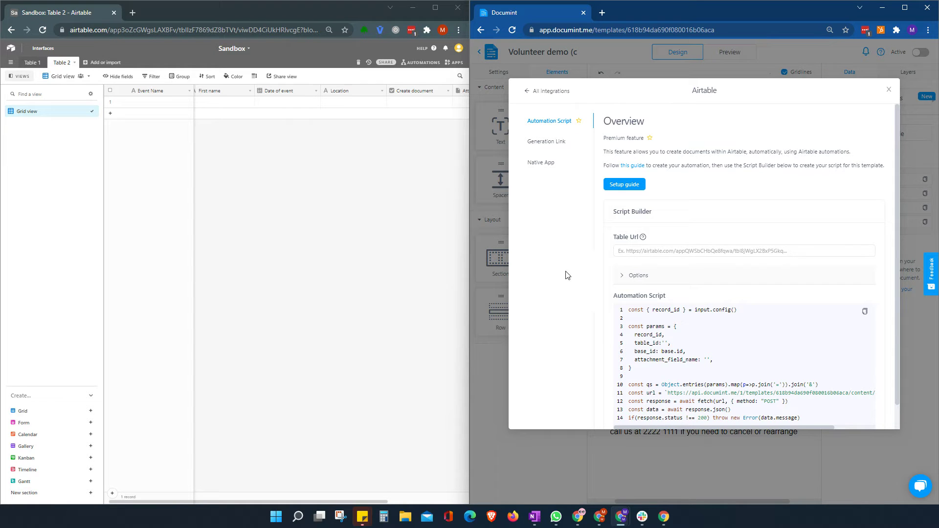
{"action": "scroll", "coordinate": [761, 293], "scroll_direction": "down", "scroll_amount": 1}
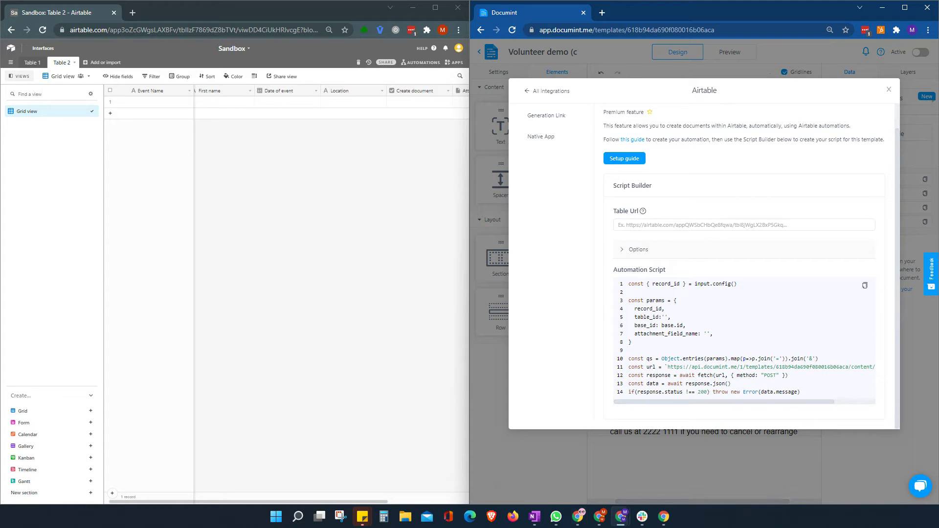
{"action": "scroll", "coordinate": [294, 244], "scroll_direction": "right", "scroll_amount": 3}
Paste the Airtable table's address-bar URL into the Script Builder's Table Url field.
{"action": "left_click", "coordinate": [729, 224]}
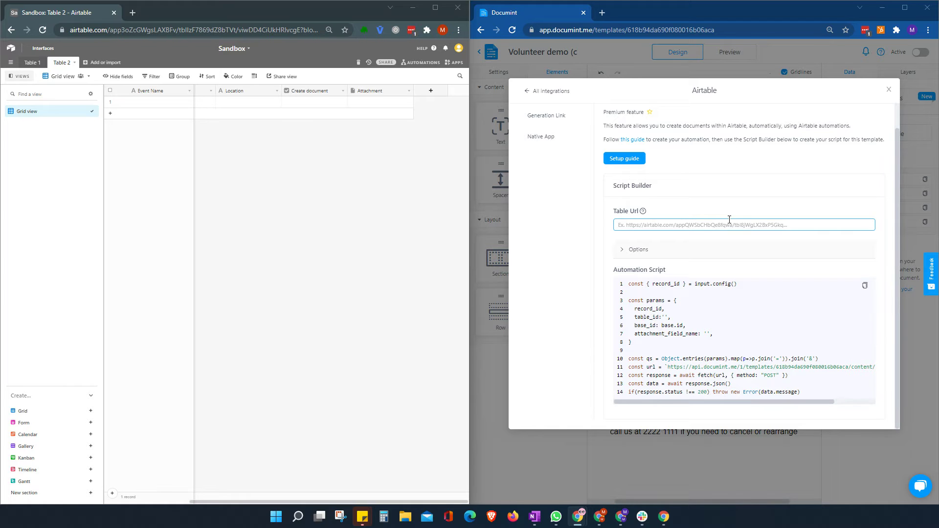
{"action": "mouse_move", "coordinate": [627, 214]}
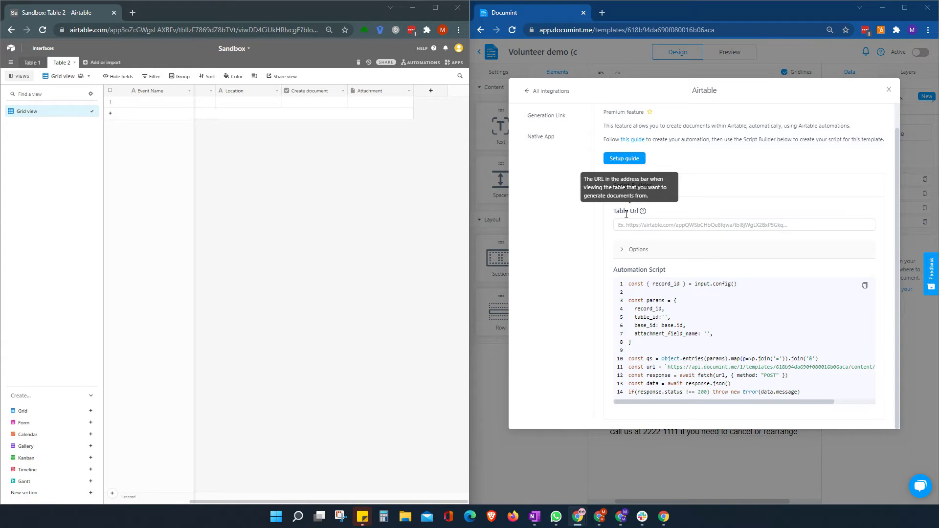
{"action": "left_click", "coordinate": [773, 226]}
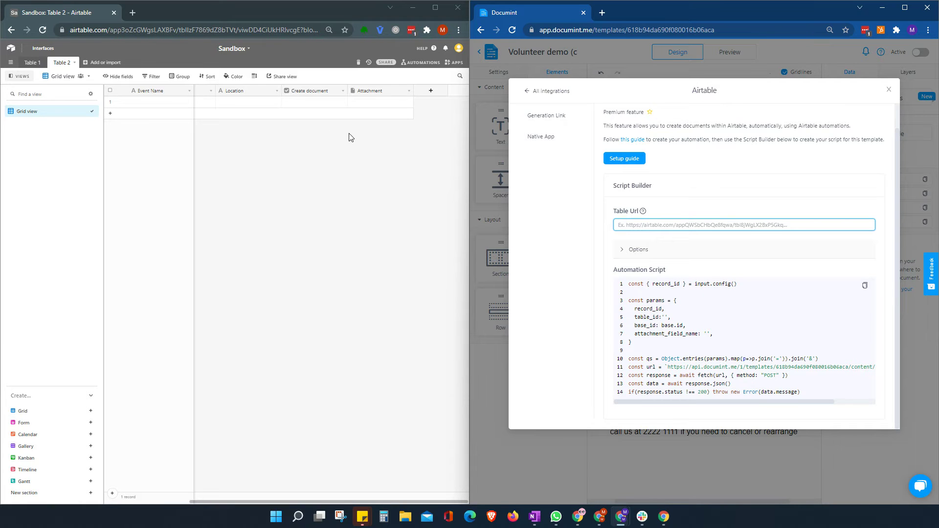
{"action": "left_click", "coordinate": [262, 30]}
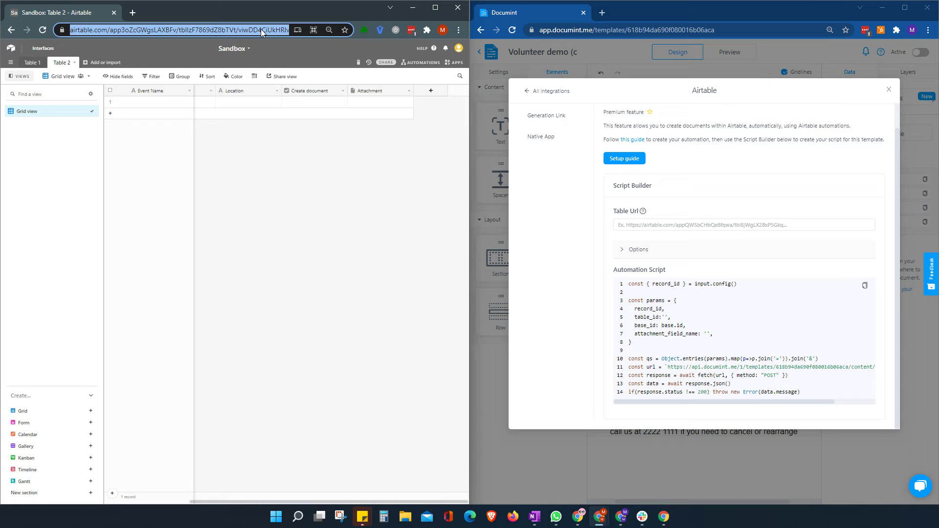
{"action": "left_click", "coordinate": [684, 225]}
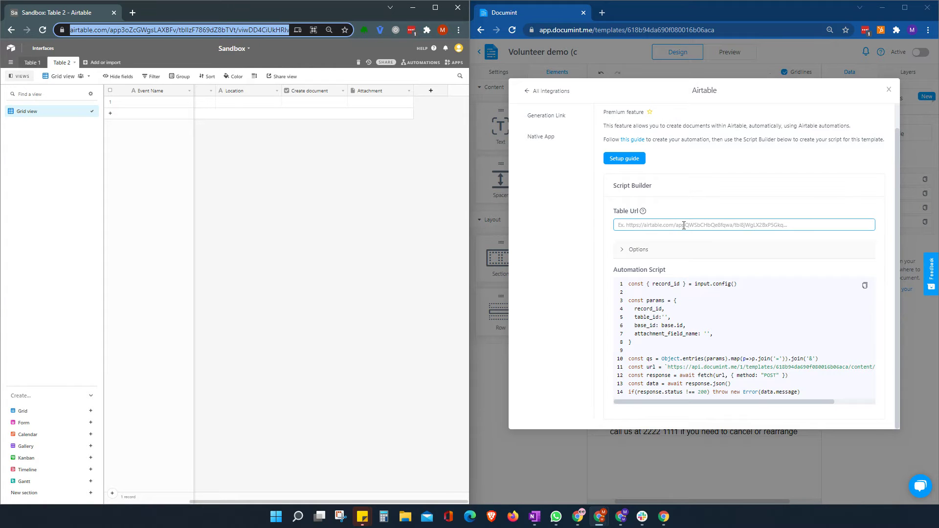
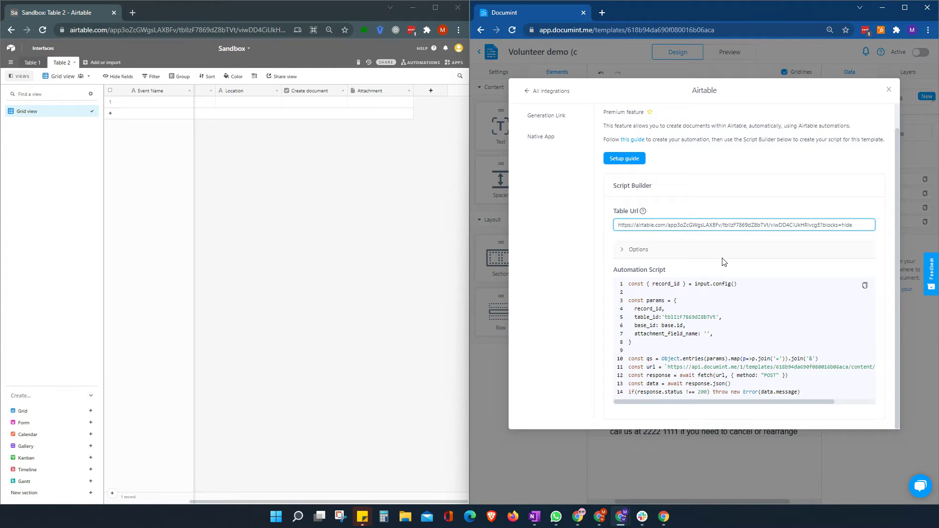
{"action": "left_click", "coordinate": [808, 214]}
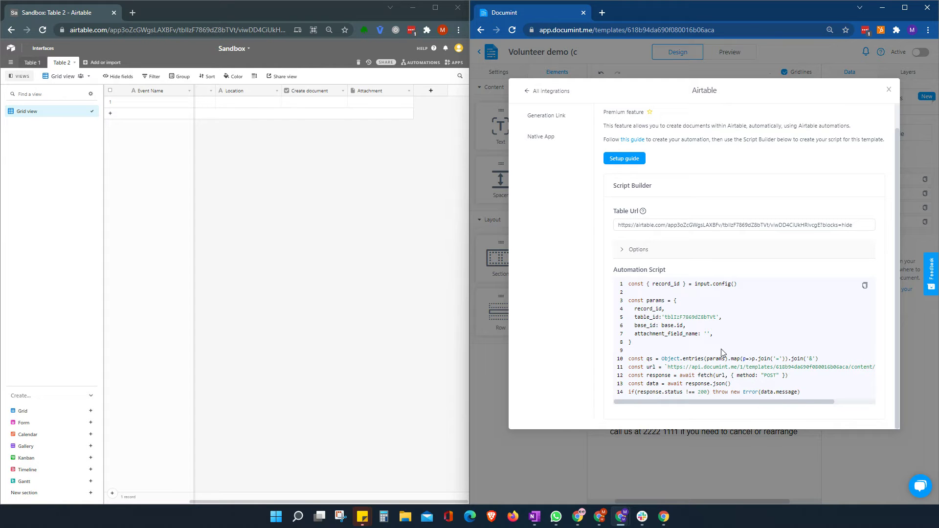
Under Options, set Attachment field name to 'Attachment', copied from the Airtable column.
{"action": "left_click", "coordinate": [629, 250]}
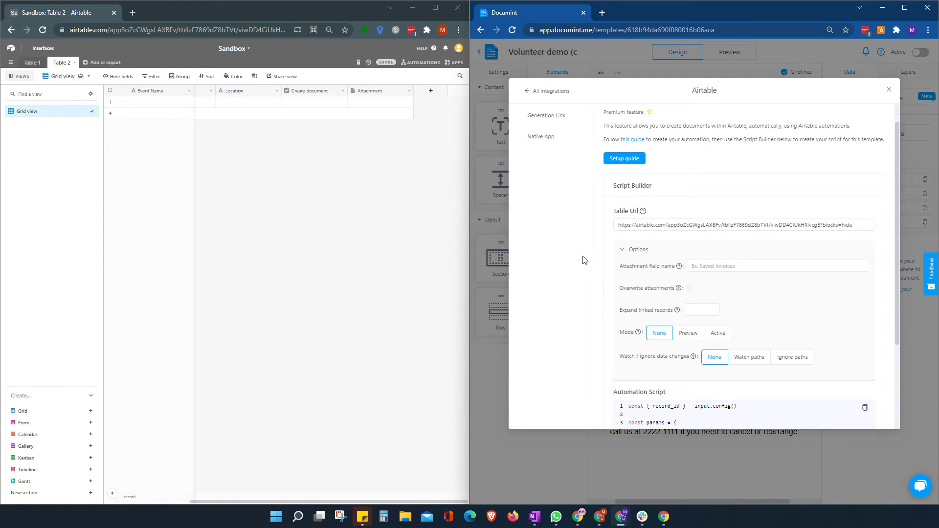
{"action": "left_click", "coordinate": [673, 268]}
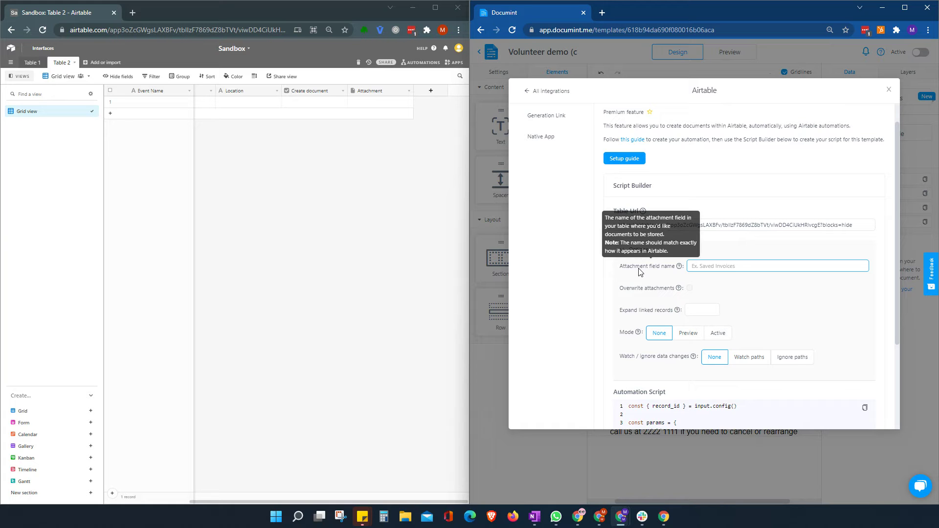
{"action": "double_click", "coordinate": [391, 94]}
{"action": "key", "text": "ctrl+c"}
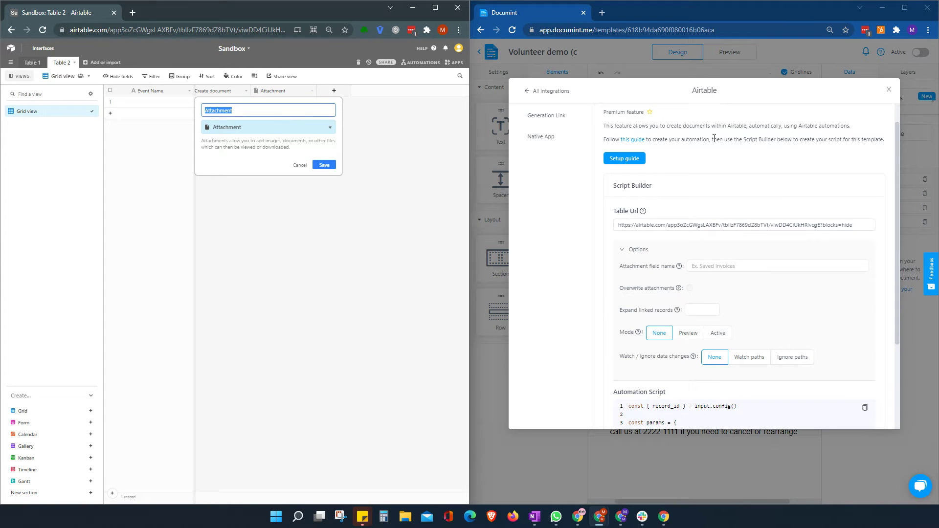
{"action": "left_click", "coordinate": [785, 267]}
{"action": "key", "text": "ctrl+v"}
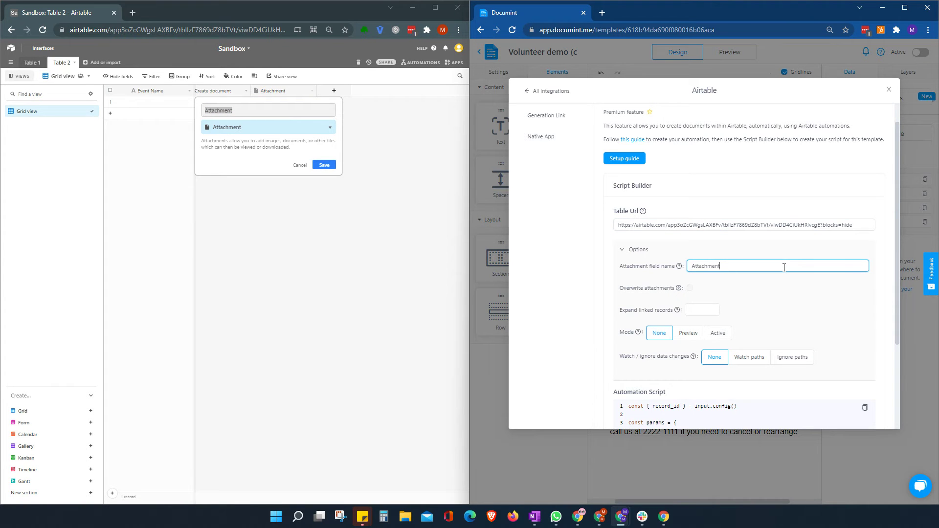
{"action": "left_click", "coordinate": [322, 164]}
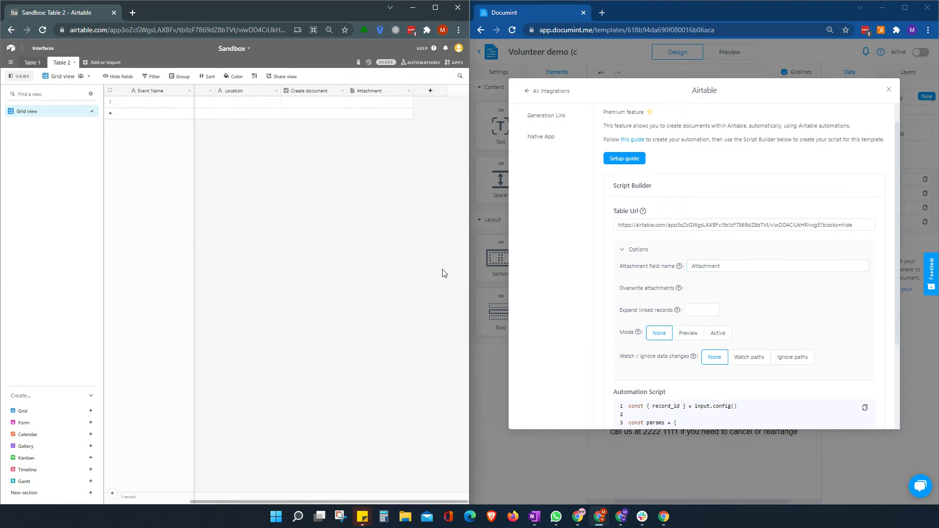
{"action": "left_click", "coordinate": [738, 288]}
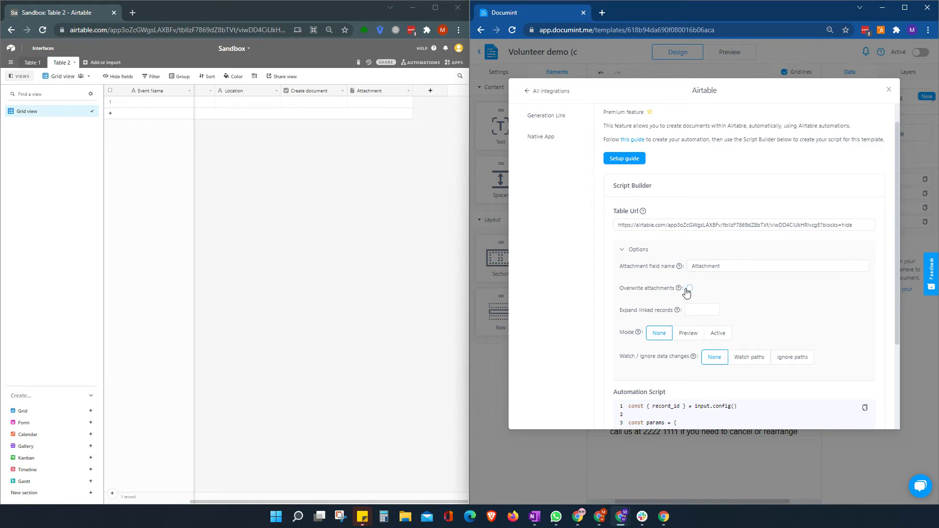
{"action": "mouse_move", "coordinate": [680, 292]}
{"action": "mouse_move", "coordinate": [678, 311]}
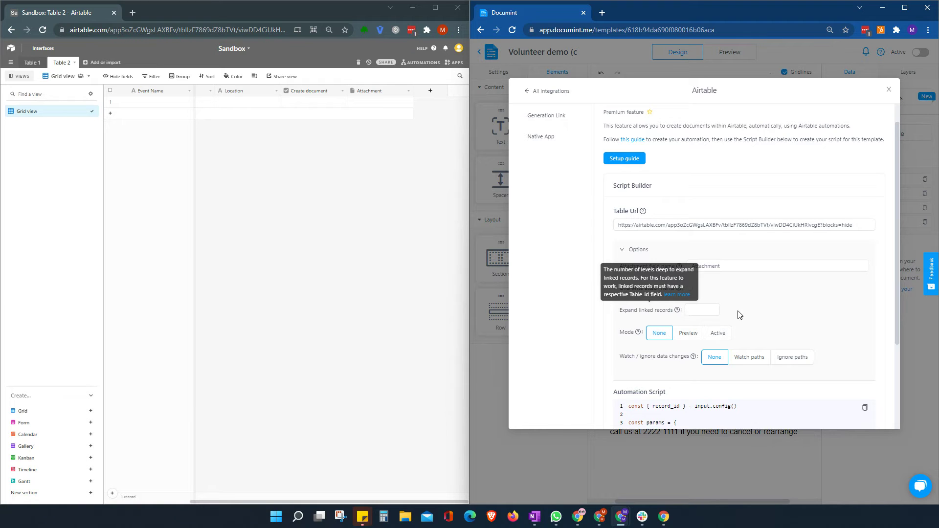
{"action": "left_click", "coordinate": [700, 312]}
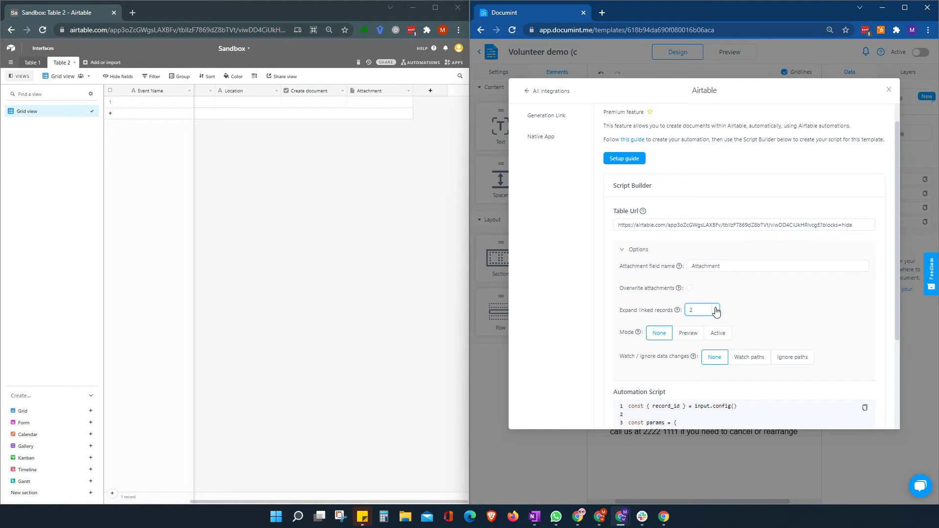
{"action": "left_click", "coordinate": [716, 308]}
{"action": "left_click", "coordinate": [777, 314]}
{"action": "mouse_move", "coordinate": [639, 335]}
{"action": "scroll", "coordinate": [849, 318], "scroll_direction": "down", "scroll_amount": 3}
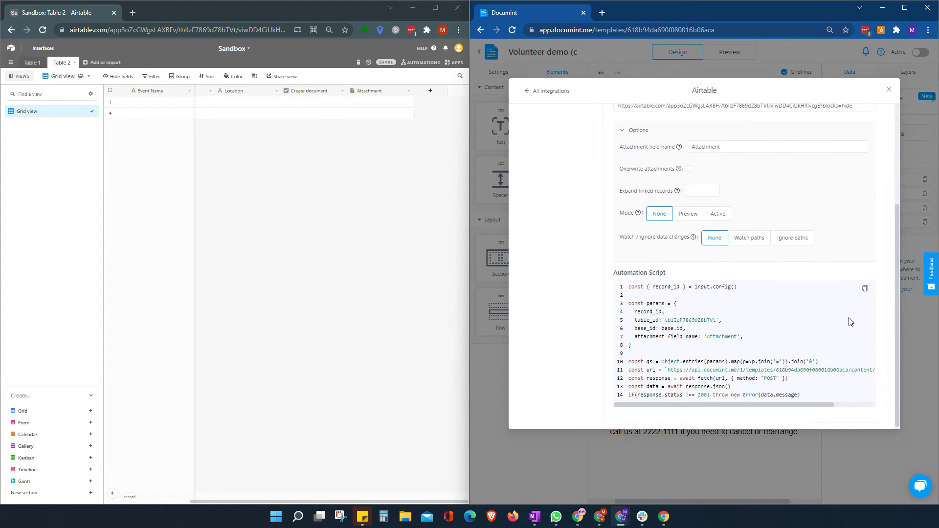
{"action": "mouse_move", "coordinate": [638, 242]}
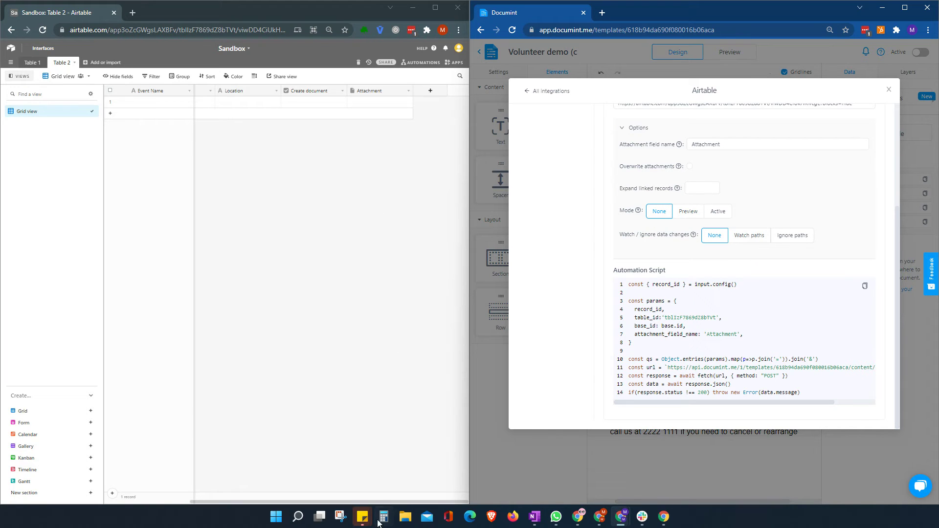
{"action": "left_click_drag", "start_coordinate": [404, 504], "coordinate": [226, 502]}
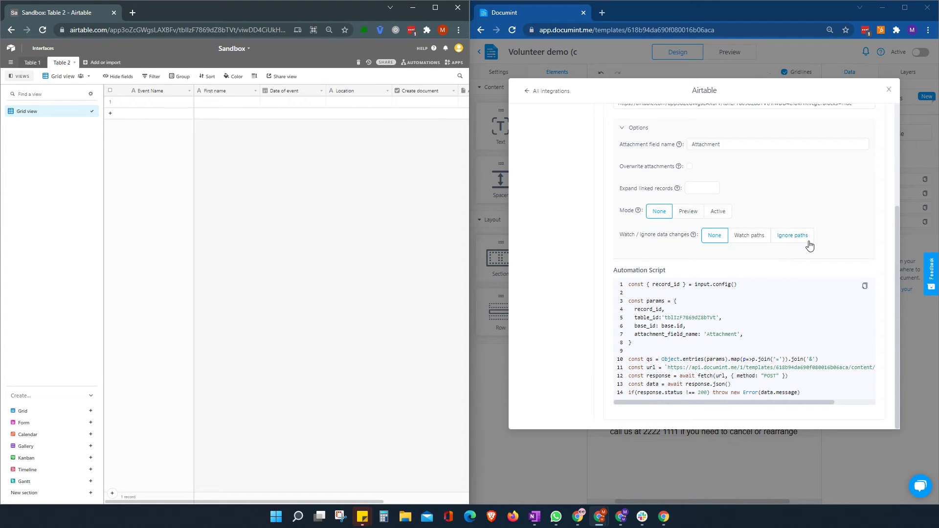
{"action": "left_click", "coordinate": [760, 241]}
{"action": "left_click", "coordinate": [664, 259]}
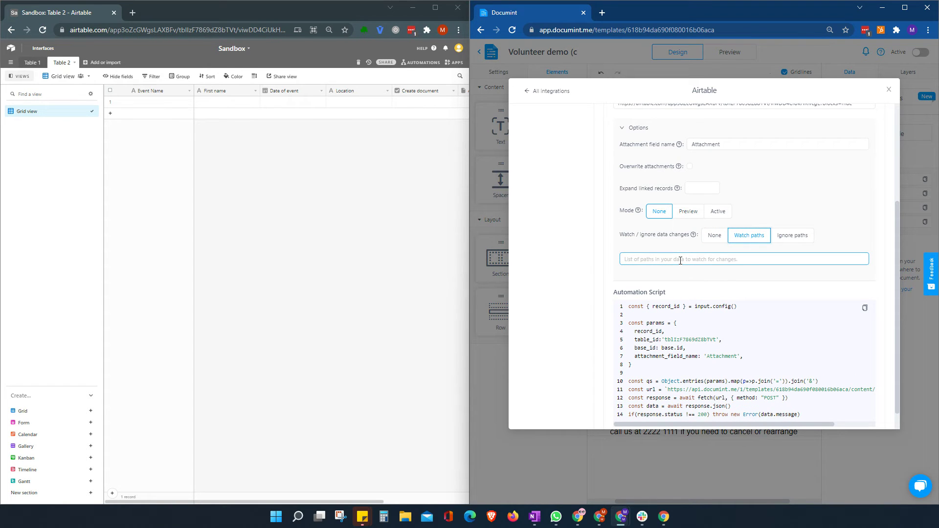
{"action": "left_click", "coordinate": [298, 102]}
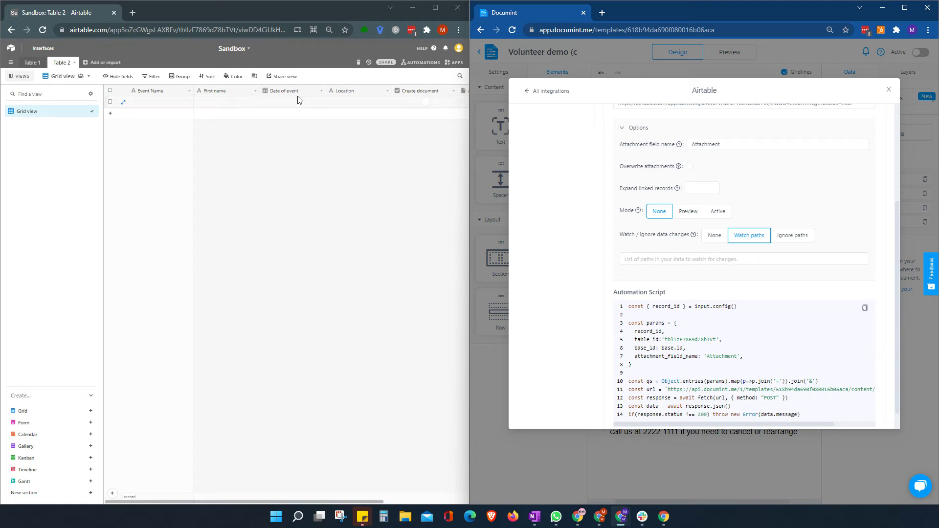
{"action": "double_click", "coordinate": [300, 93]}
{"action": "key", "text": "ctrl+c"}
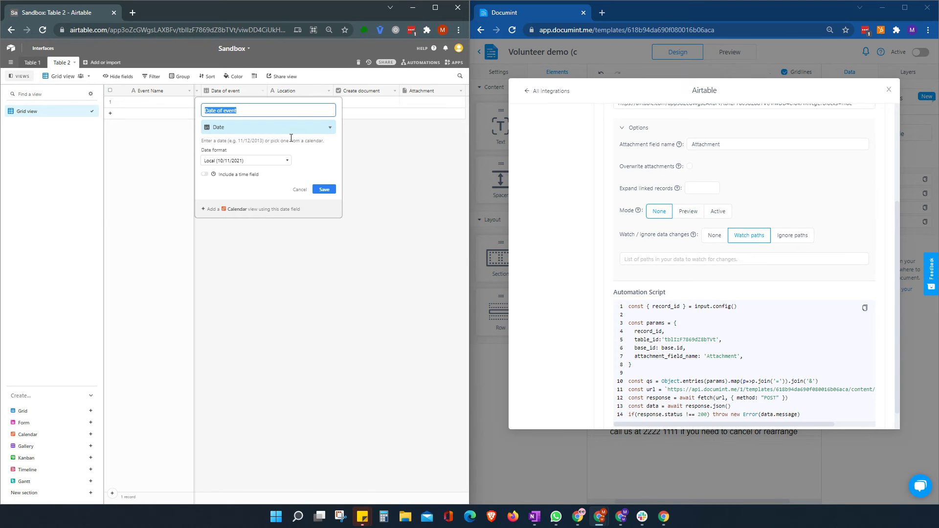
{"action": "left_click", "coordinate": [672, 258]}
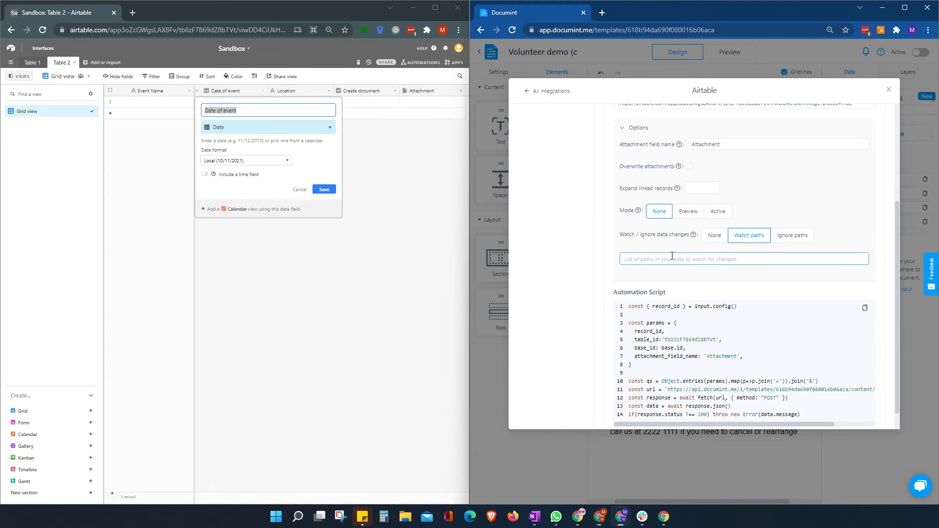
{"action": "key", "text": "ctrl+v"}
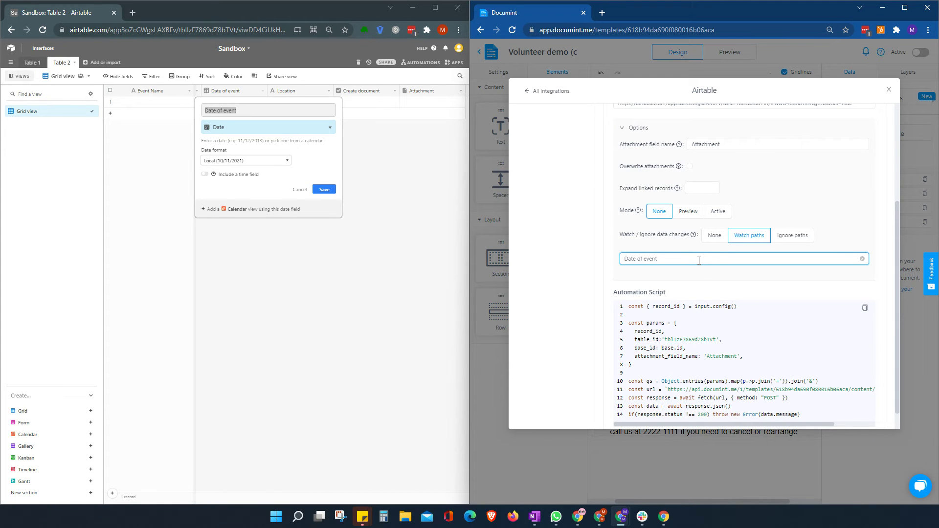
{"action": "key", "text": "Return"}
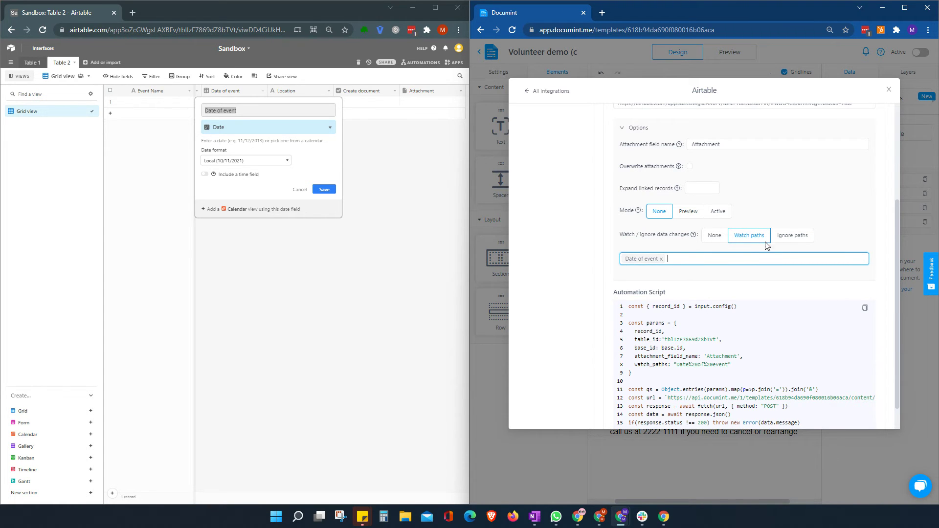
{"action": "left_click", "coordinate": [802, 238]}
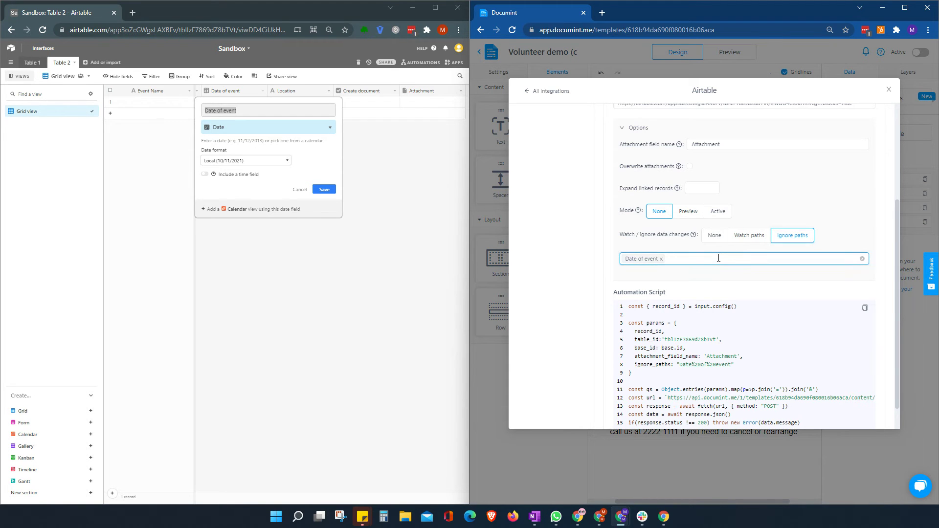
{"action": "key", "text": "BackSpace"}
{"action": "left_click", "coordinate": [715, 238]}
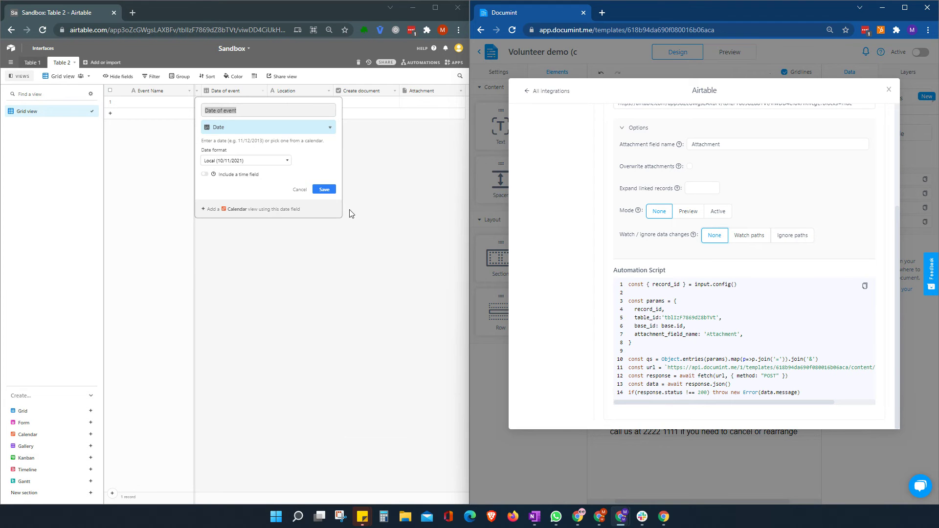
{"action": "left_click", "coordinate": [338, 192]}
Copy Documint's generated script to the clipboard and create custom Airtable automation 'Automation 1'.
{"action": "left_click", "coordinate": [338, 193]}
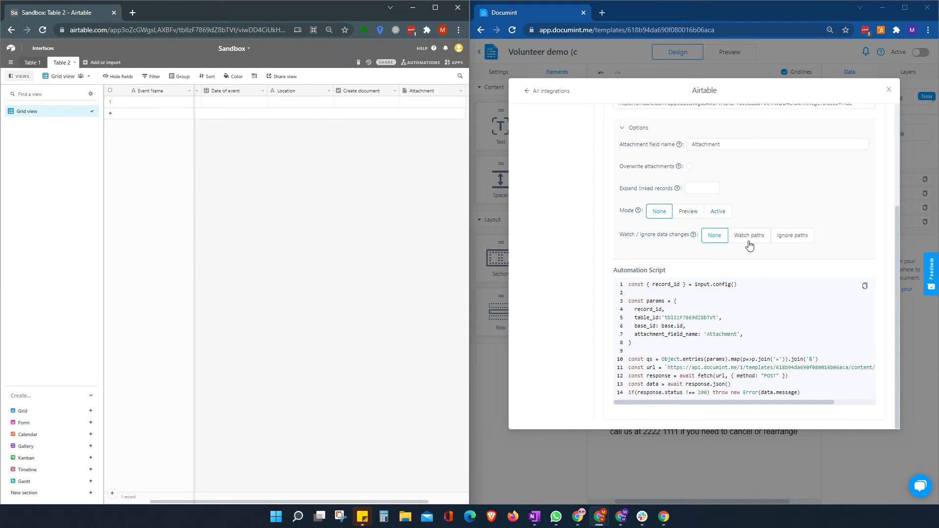
{"action": "scroll", "coordinate": [728, 207], "scroll_direction": "up", "scroll_amount": 3}
{"action": "scroll", "coordinate": [727, 207], "scroll_direction": "down", "scroll_amount": 3}
{"action": "left_click", "coordinate": [864, 286]}
{"action": "left_click_drag", "start_coordinate": [822, 404], "coordinate": [777, 406]}
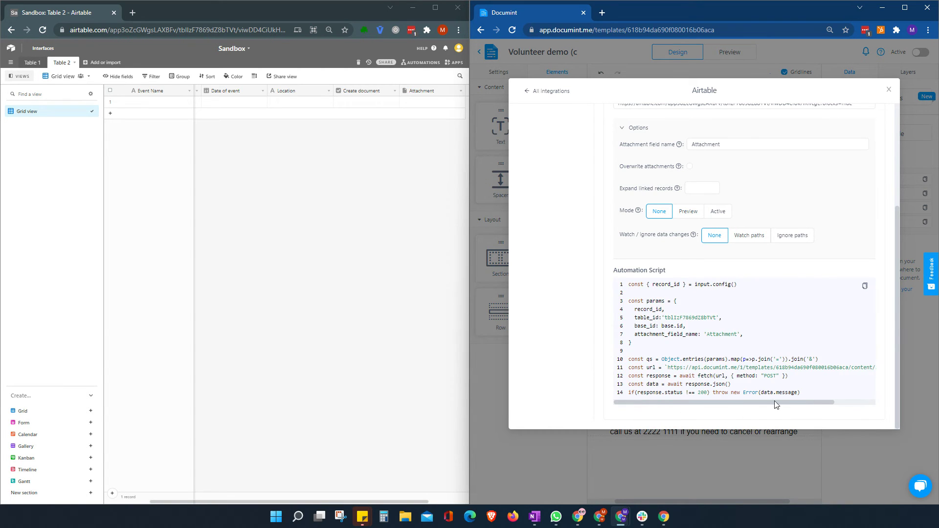
{"action": "left_click", "coordinate": [866, 289]}
{"action": "left_click", "coordinate": [421, 65]}
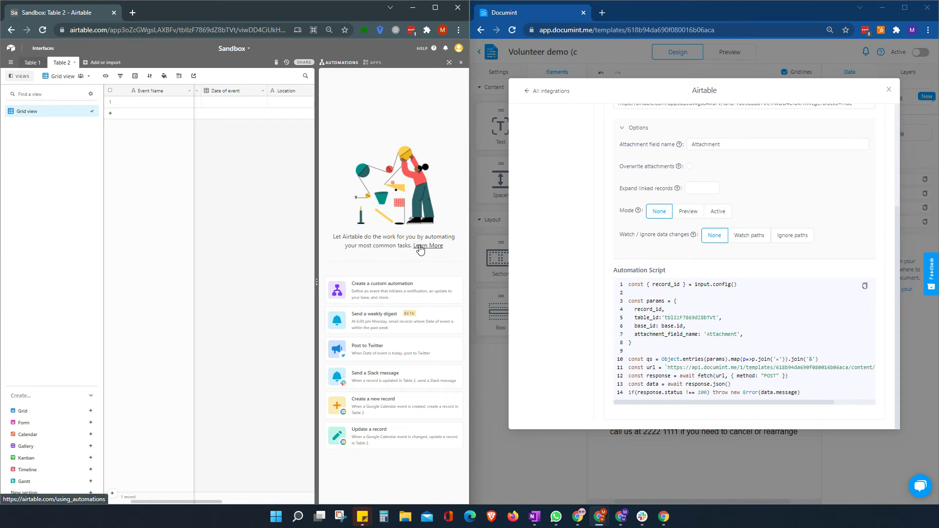
{"action": "left_click", "coordinate": [393, 290]}
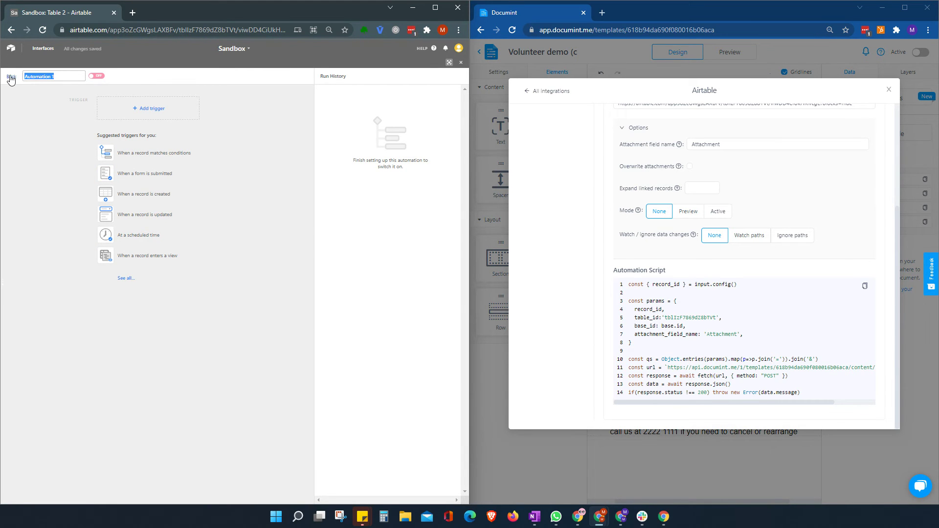
Set the trigger to 'When record matches conditions' on Table 2 with Create document checked.
{"action": "left_click", "coordinate": [146, 108]}
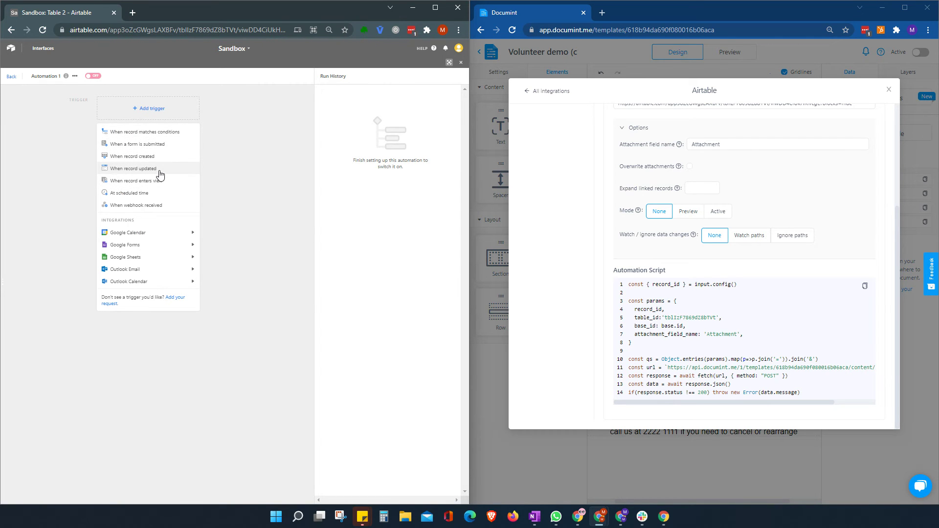
{"action": "left_click", "coordinate": [153, 135]}
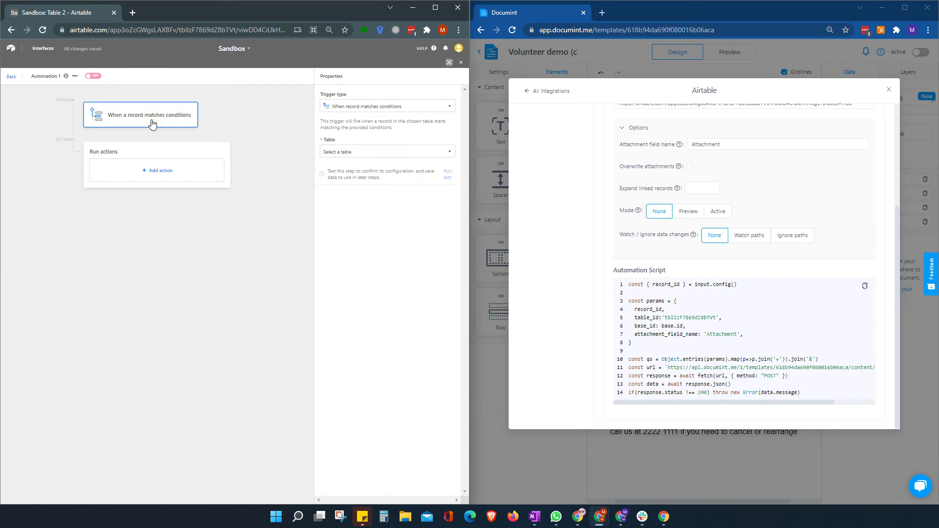
{"action": "left_click", "coordinate": [351, 152]}
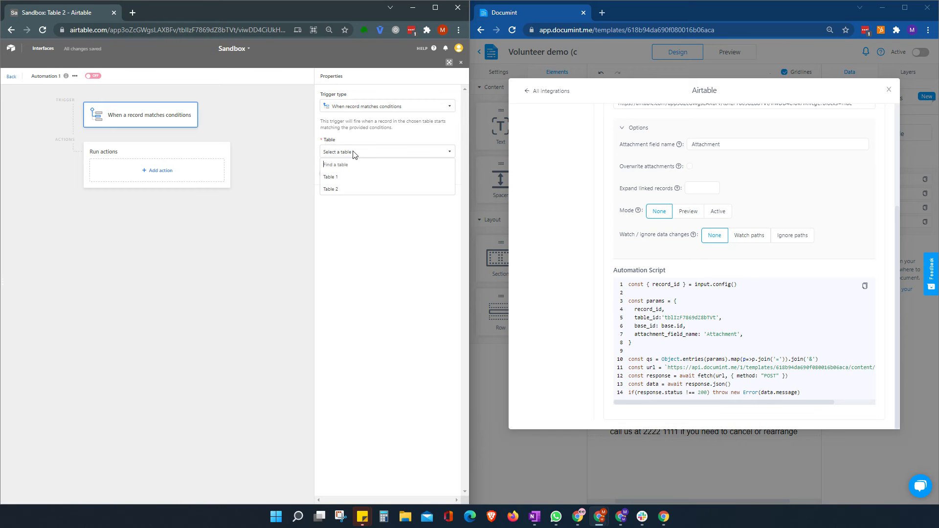
{"action": "left_click", "coordinate": [344, 191]}
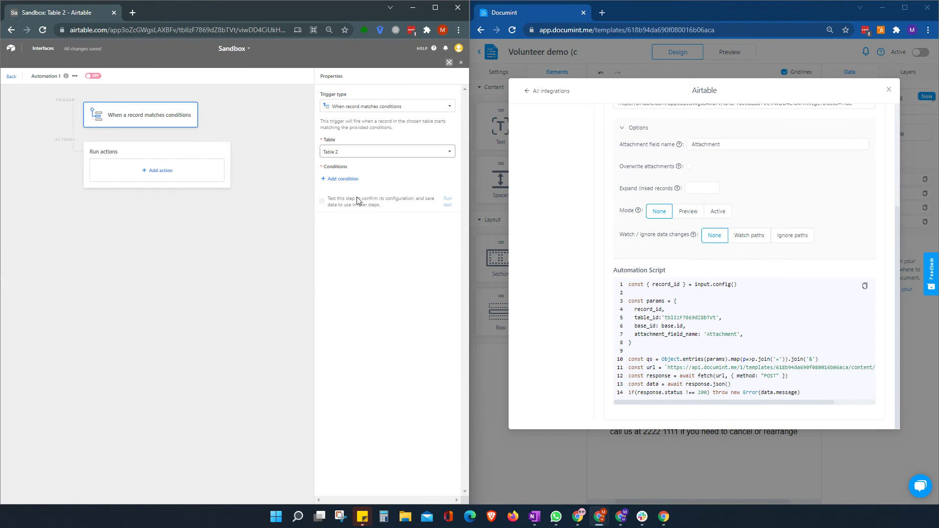
{"action": "left_click", "coordinate": [325, 179]}
{"action": "left_click", "coordinate": [361, 179]}
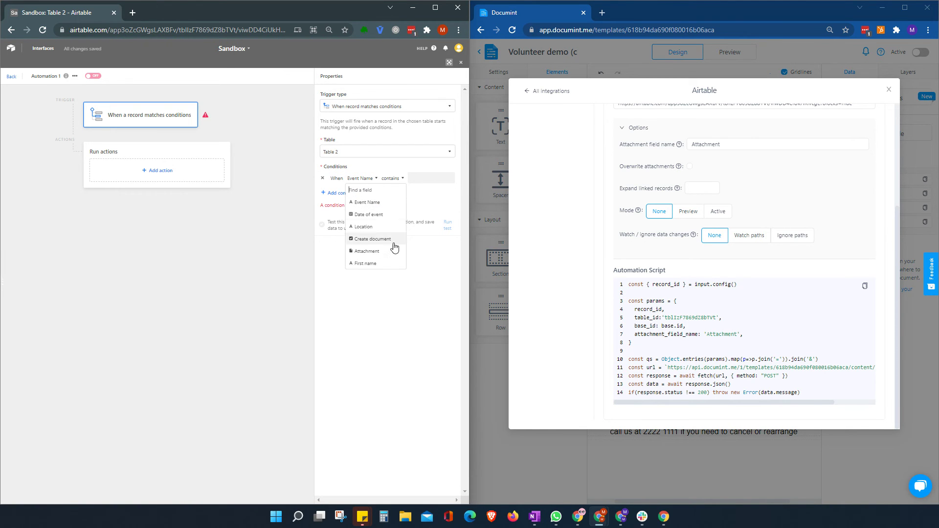
{"action": "left_click", "coordinate": [371, 239]}
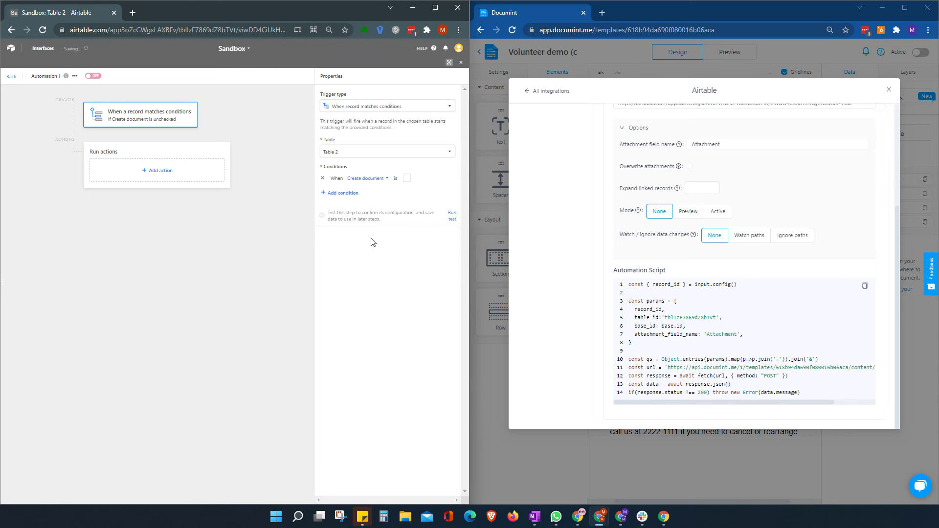
{"action": "left_click", "coordinate": [406, 179]}
{"action": "left_click", "coordinate": [12, 76]}
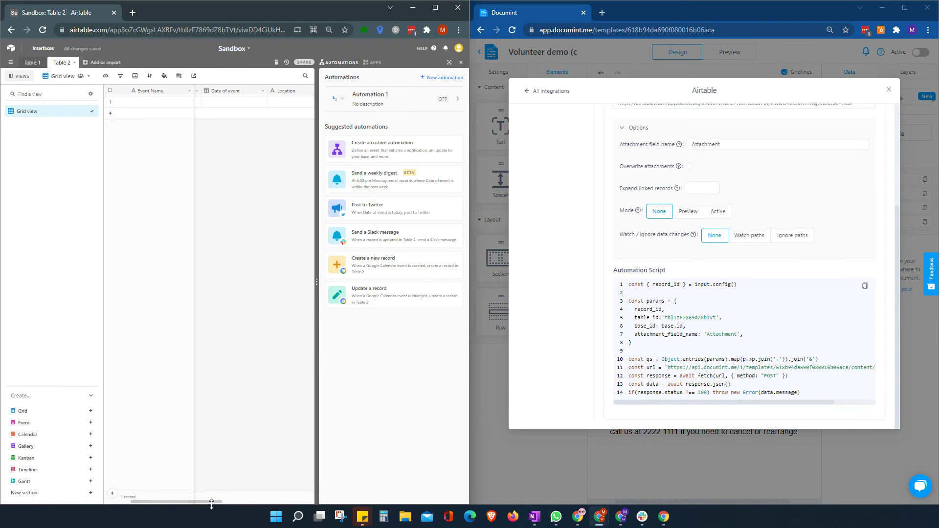
Check Create document on row 1 and run a successful test of Automation 1's trigger.
{"action": "left_click_drag", "start_coordinate": [209, 501], "coordinate": [258, 501]}
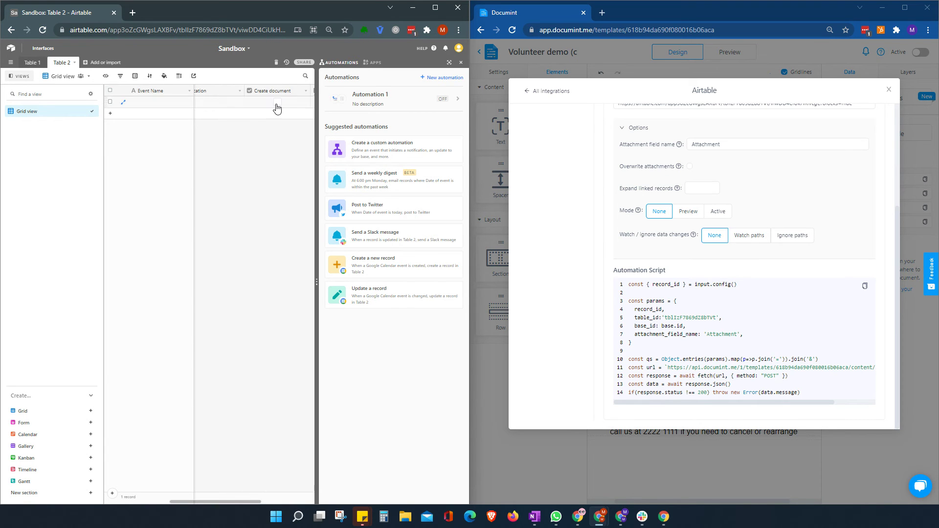
{"action": "left_click", "coordinate": [278, 103]}
{"action": "left_click", "coordinate": [375, 99]}
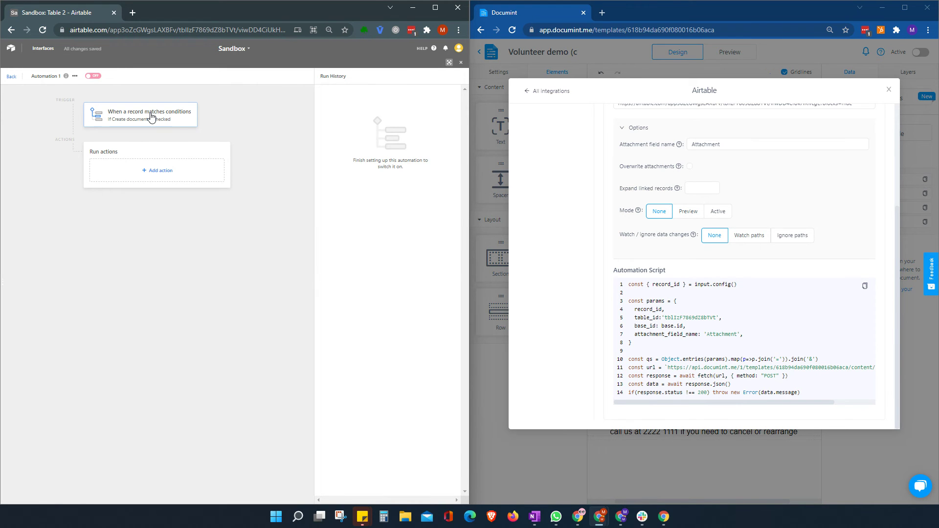
{"action": "left_click", "coordinate": [153, 119]}
{"action": "left_click", "coordinate": [453, 215]}
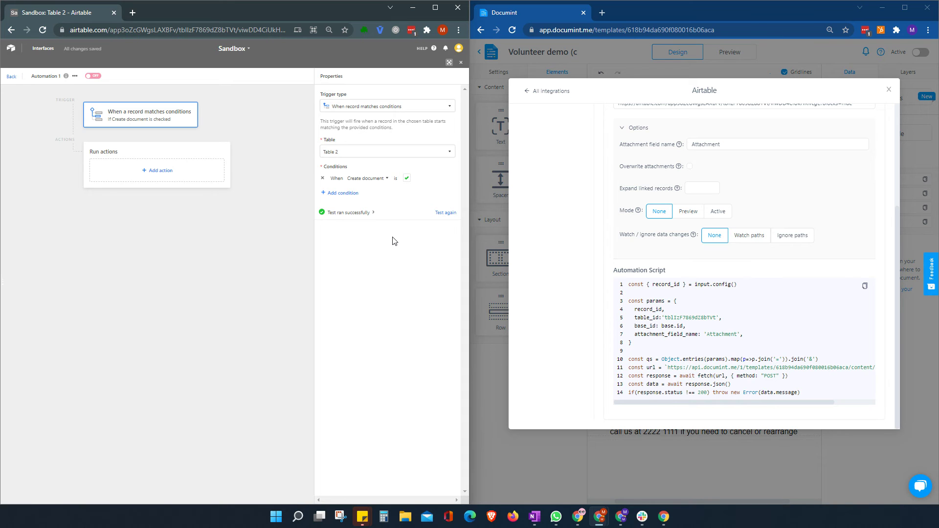
Uncheck row 1's Create document box and reopen Automation 1's action type list.
{"action": "left_click", "coordinate": [11, 77]}
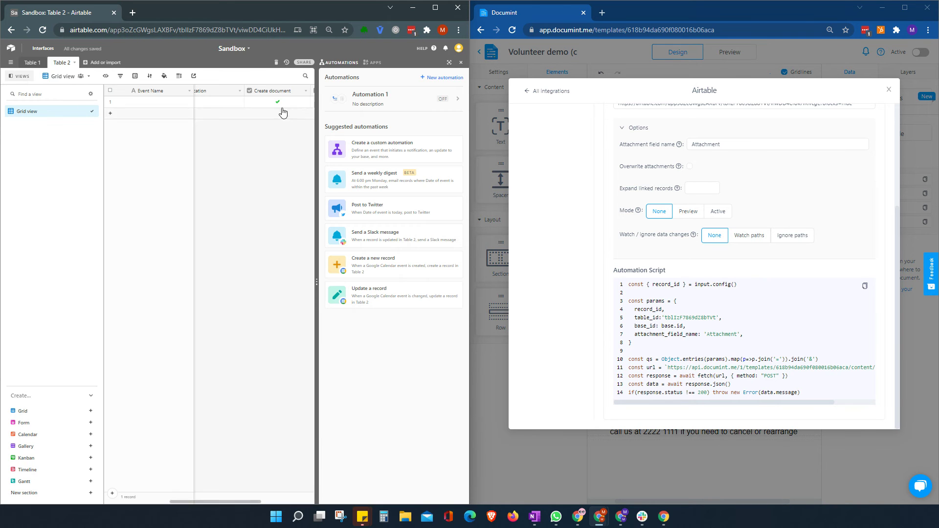
{"action": "left_click", "coordinate": [277, 101]}
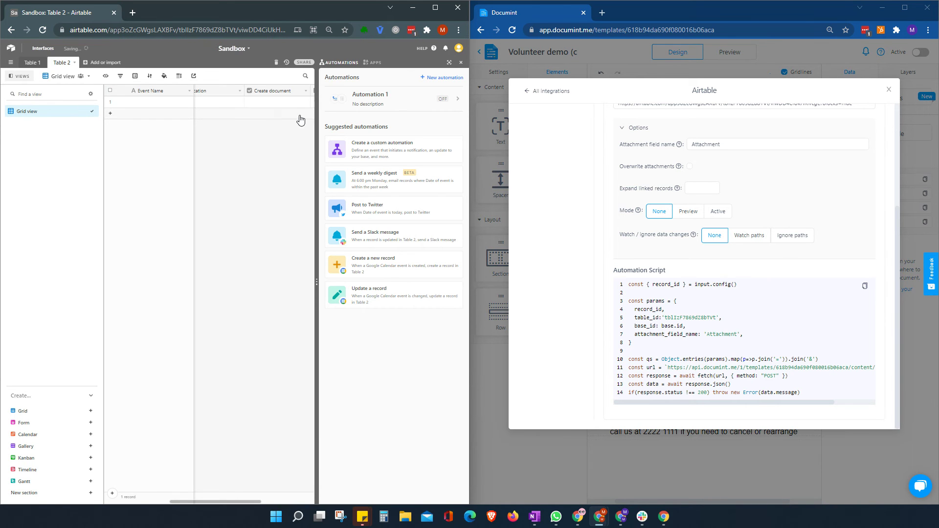
{"action": "left_click", "coordinate": [392, 98]}
{"action": "left_click", "coordinate": [157, 170]}
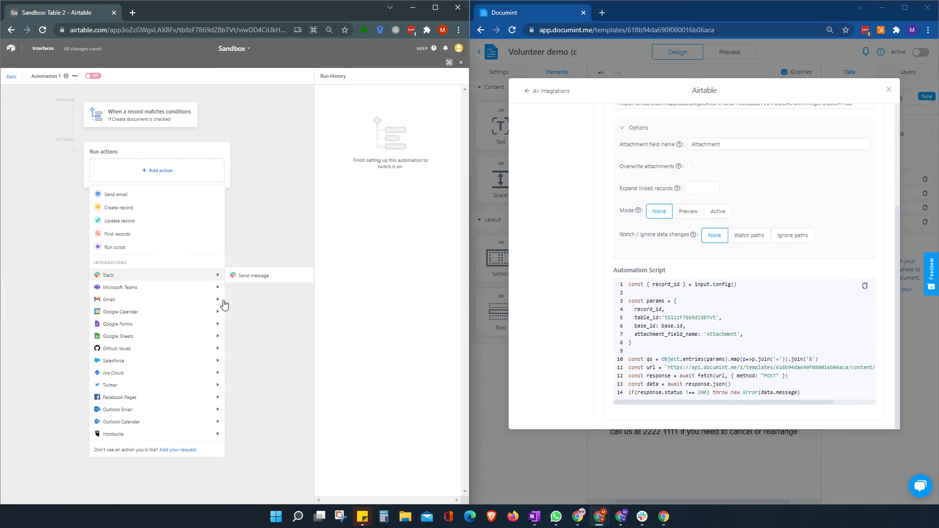
Add a Run a script action and replace its sample code with the copied Documint script.
{"action": "left_click", "coordinate": [121, 248]}
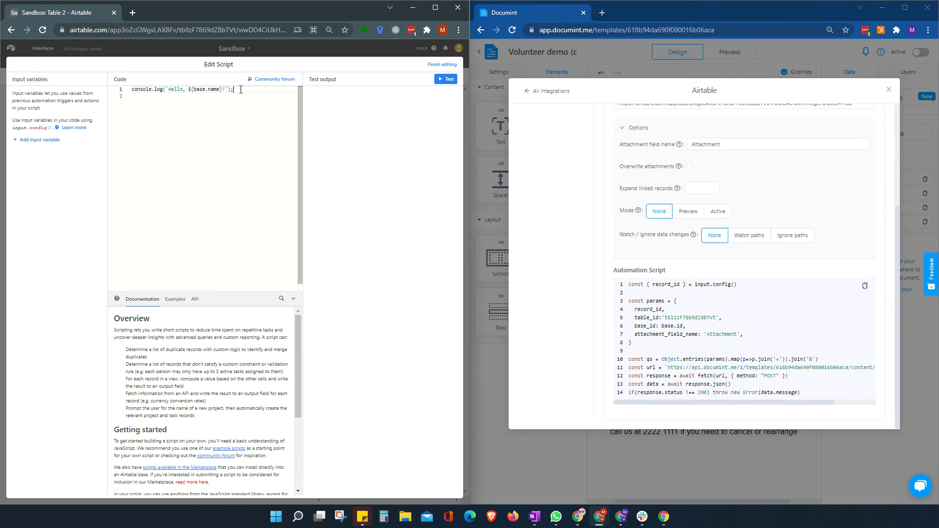
{"action": "key", "text": "ctrl+a"}
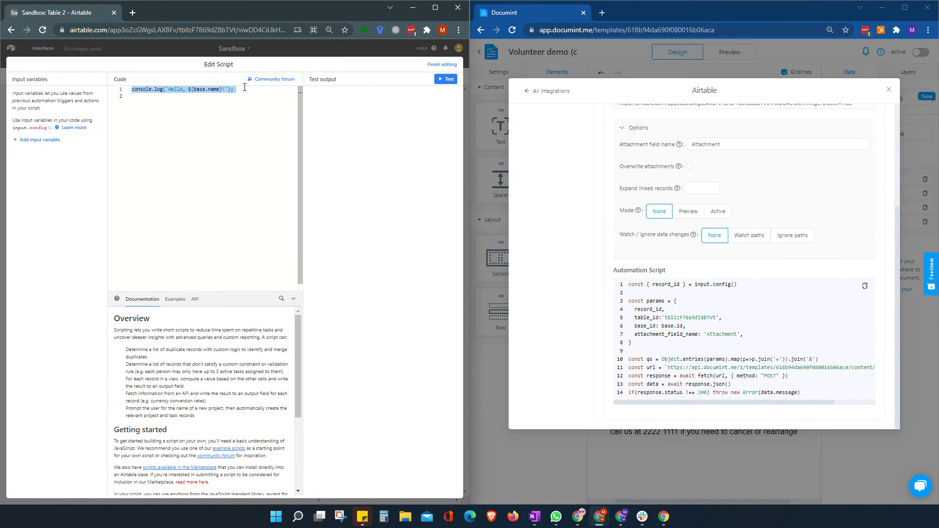
{"action": "key", "text": "BackSpace"}
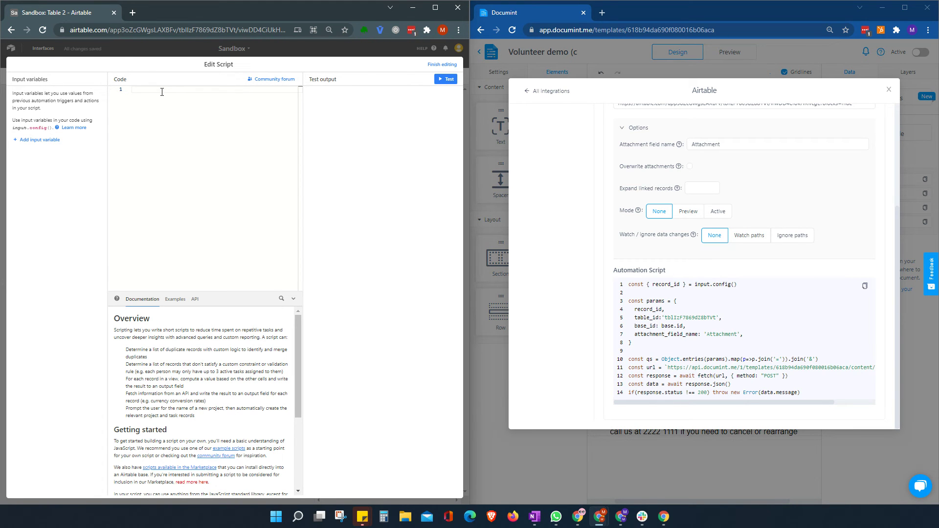
{"action": "left_click", "coordinate": [865, 287]}
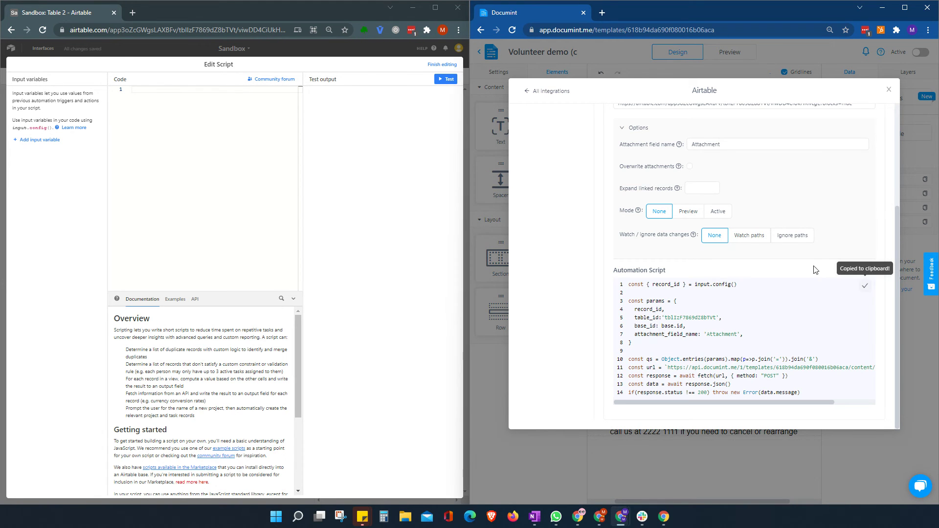
{"action": "left_click", "coordinate": [175, 91]}
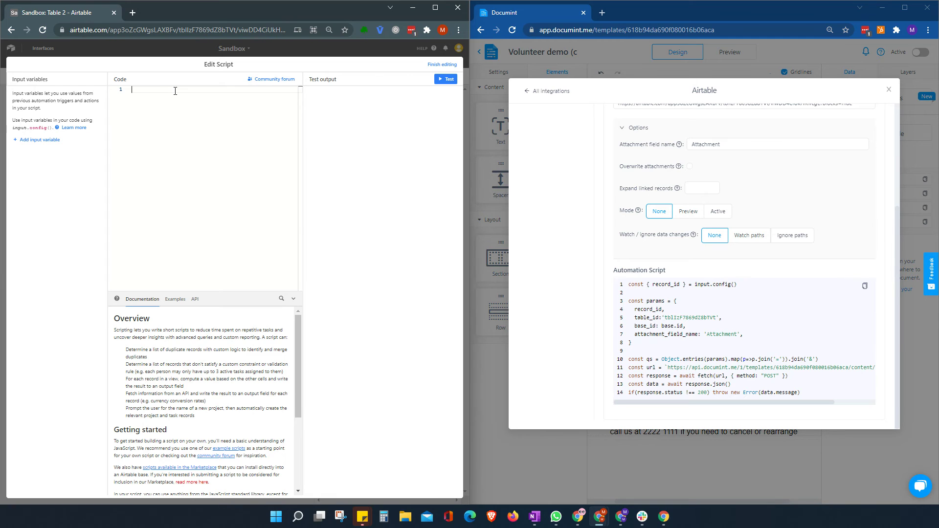
{"action": "key", "text": "ctrl+v"}
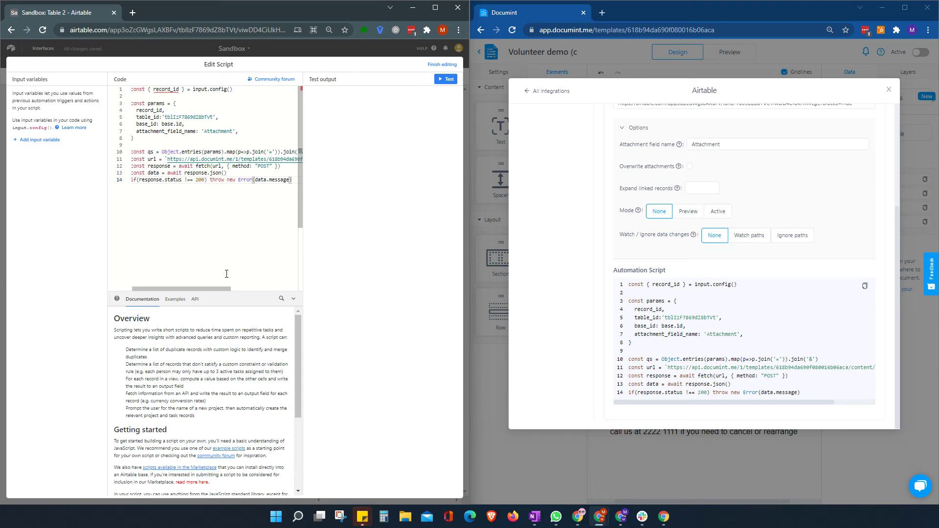
{"action": "left_click", "coordinate": [17, 142]}
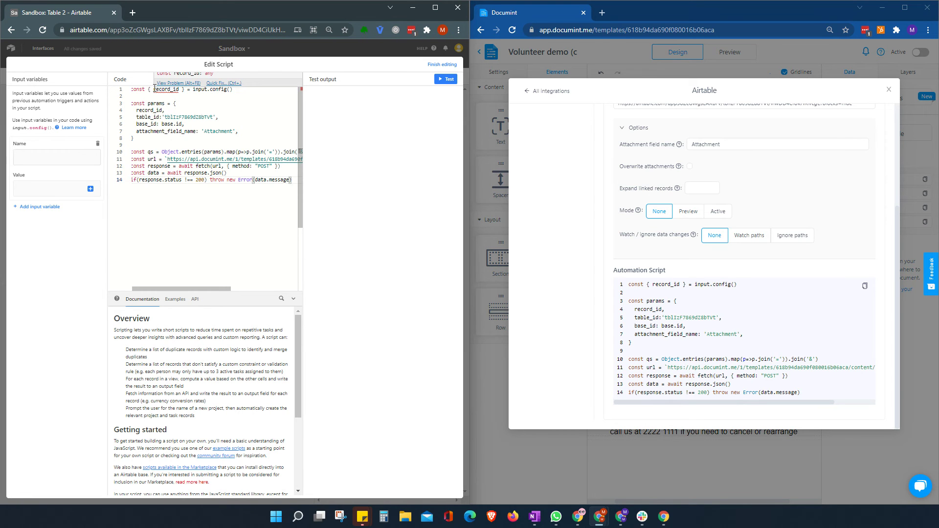
Create input variable record_id valued with Step 1 record's Airtable record ID, then finish editing.
{"action": "left_click_drag", "start_coordinate": [155, 89], "coordinate": [180, 89]}
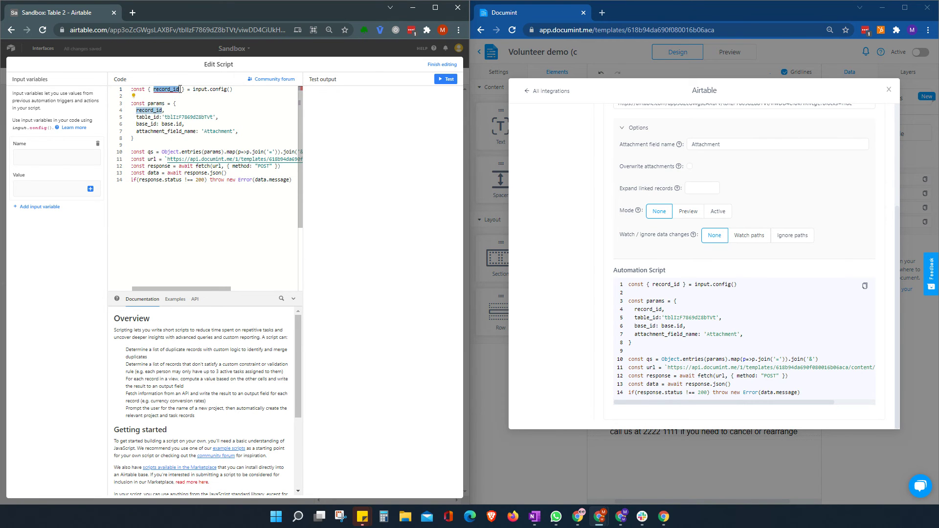
{"action": "left_click", "coordinate": [43, 150]}
{"action": "key", "text": "ctrl+v"}
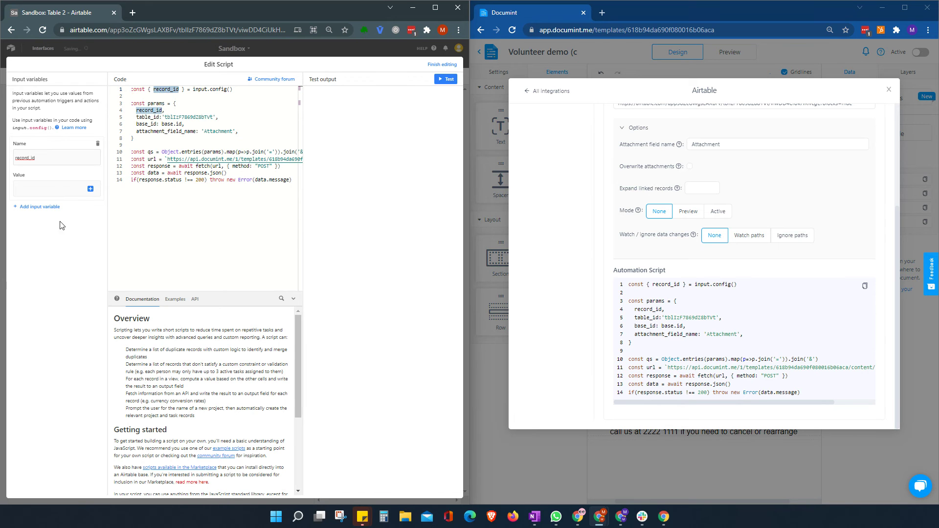
{"action": "left_click", "coordinate": [90, 191]}
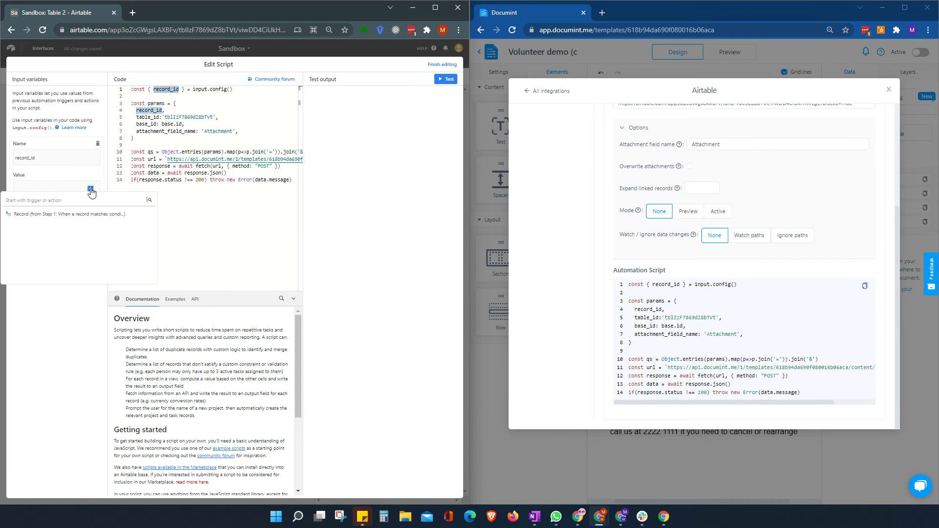
{"action": "left_click", "coordinate": [140, 214]}
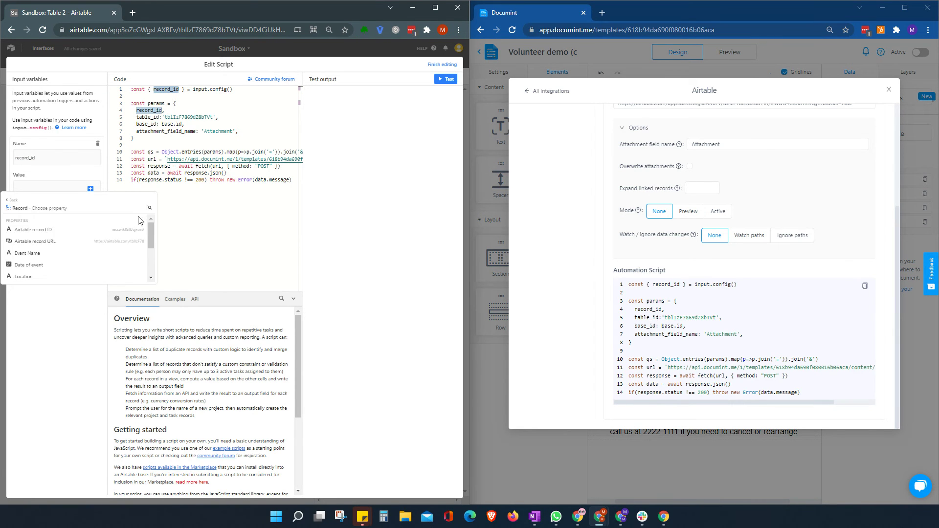
{"action": "left_click", "coordinate": [112, 229]}
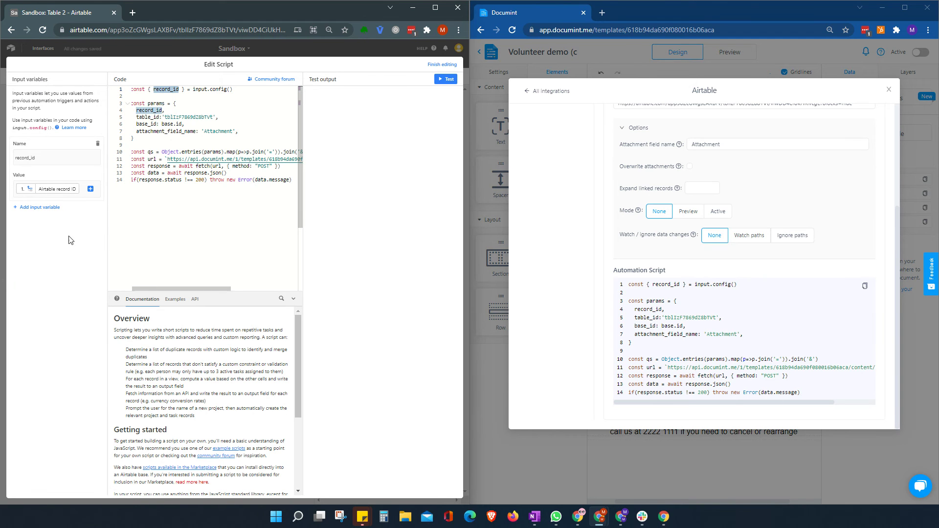
{"action": "left_click", "coordinate": [184, 227]}
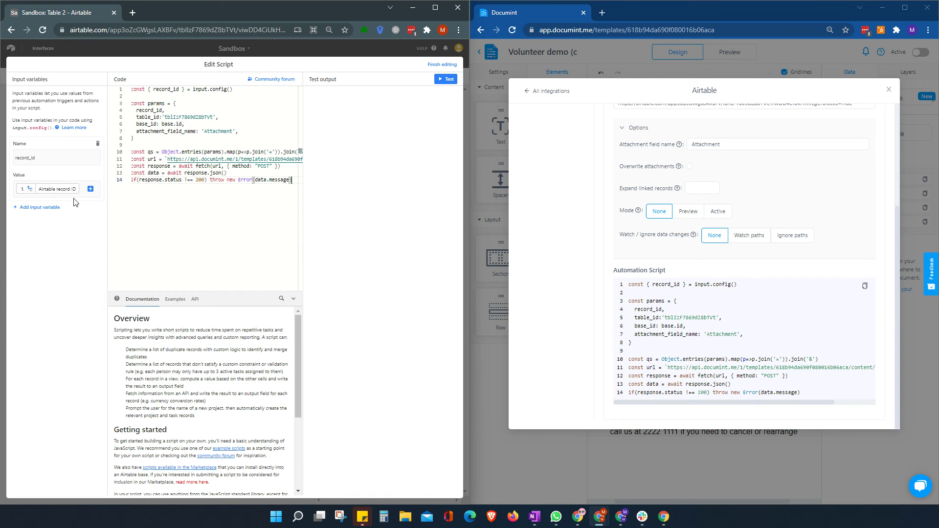
{"action": "left_click", "coordinate": [443, 64]}
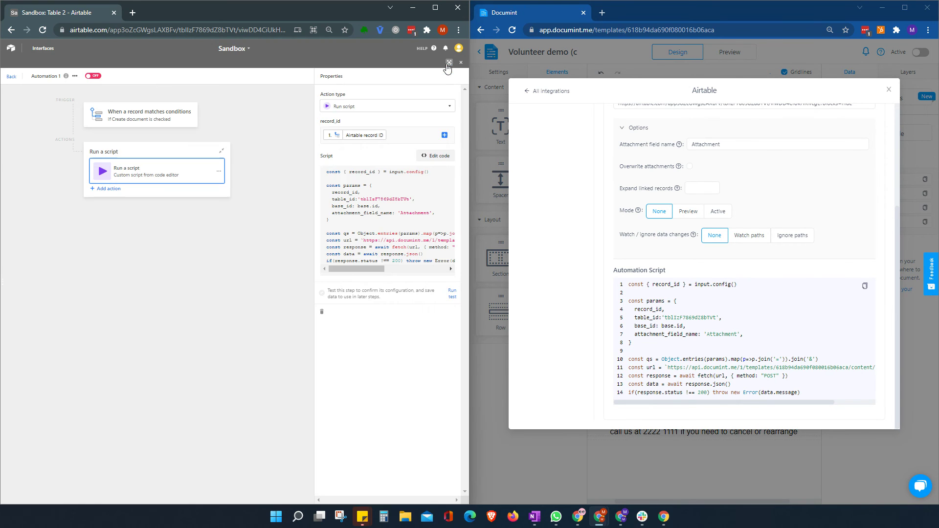
Turn Automation 1 on and close the automations panel back to the Table 2 grid.
{"action": "left_click", "coordinate": [93, 76]}
{"action": "left_click", "coordinate": [12, 76]}
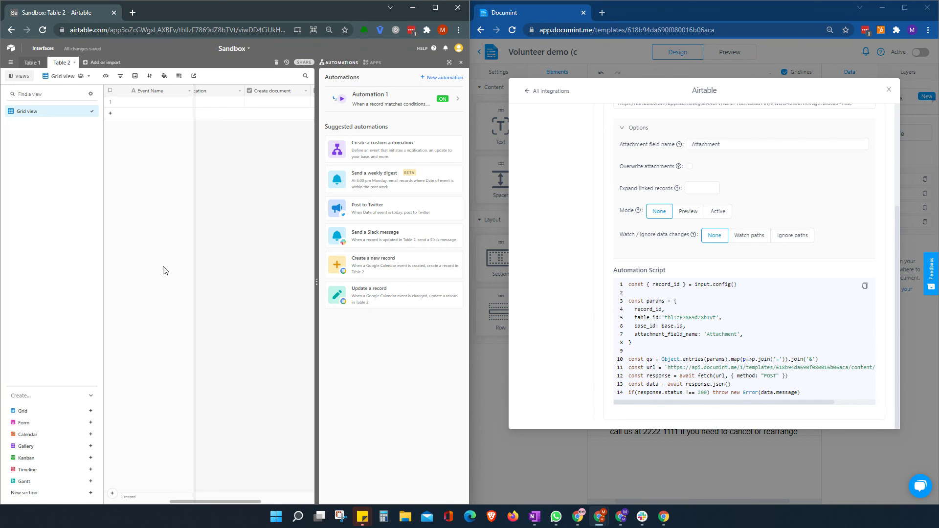
{"action": "left_click", "coordinate": [461, 63]}
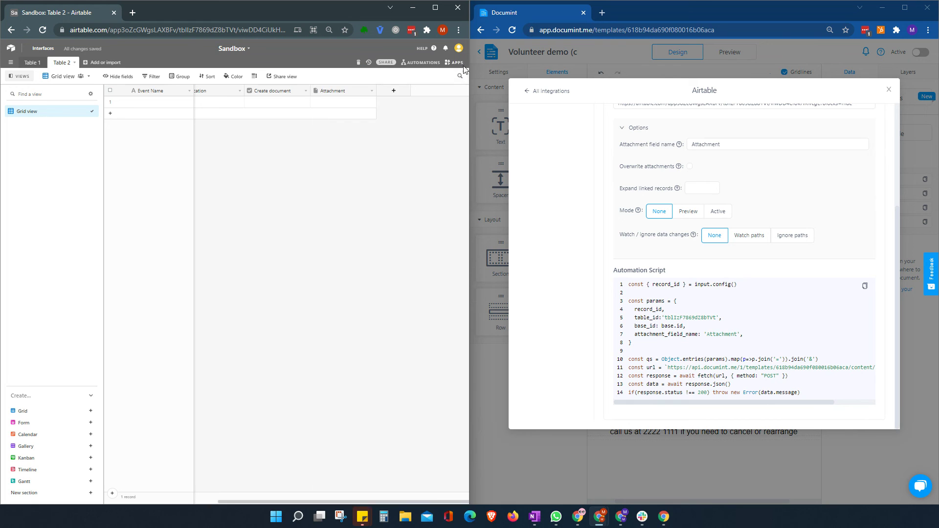
Enter Event Name 'My event' and a volunteer's first name in row 1.
{"action": "left_click", "coordinate": [142, 107]}
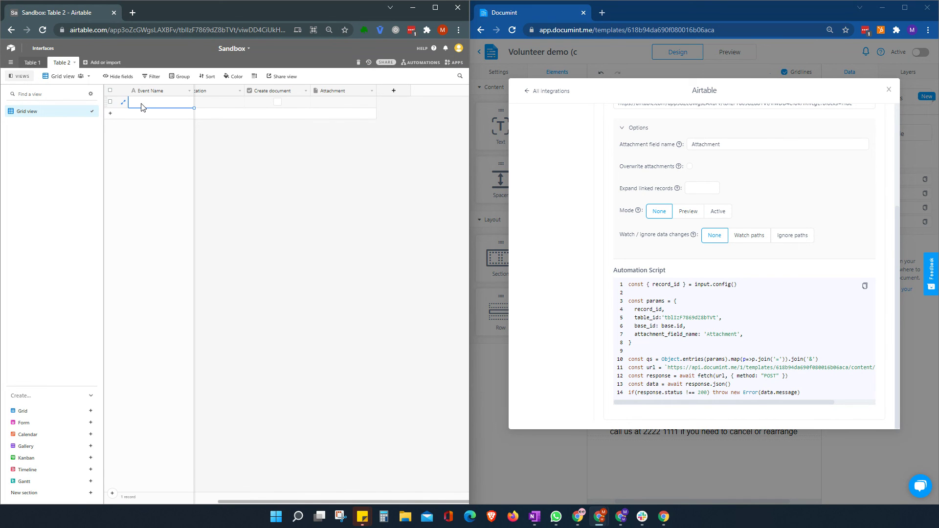
{"action": "key", "text": "Right"}
{"action": "key", "text": "Left"}
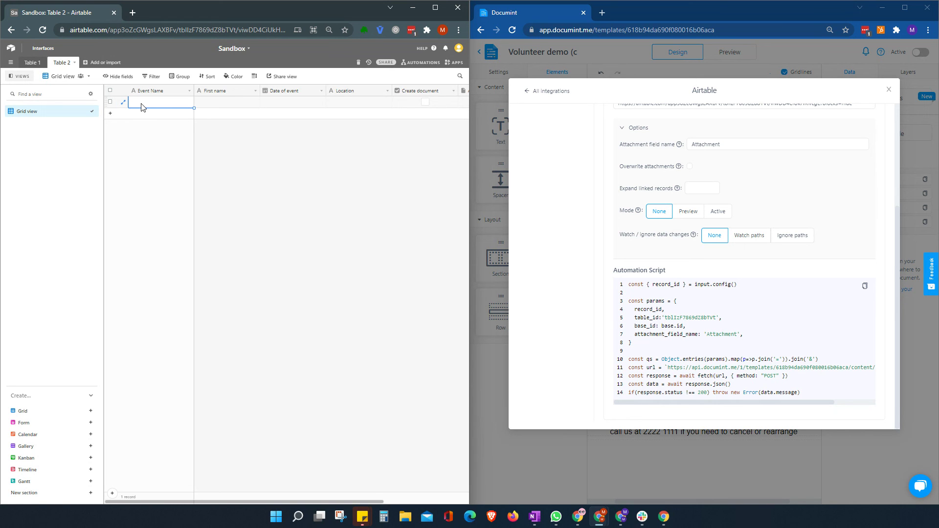
{"action": "type", "text": "My event"}
{"action": "key", "text": "Tab"}
{"action": "type", "text": "Matt"}
{"action": "key", "text": "Tab"}
Set row 1's Date of event to today, 10/11/2021, and Location to London.
{"action": "left_click", "coordinate": [298, 101]}
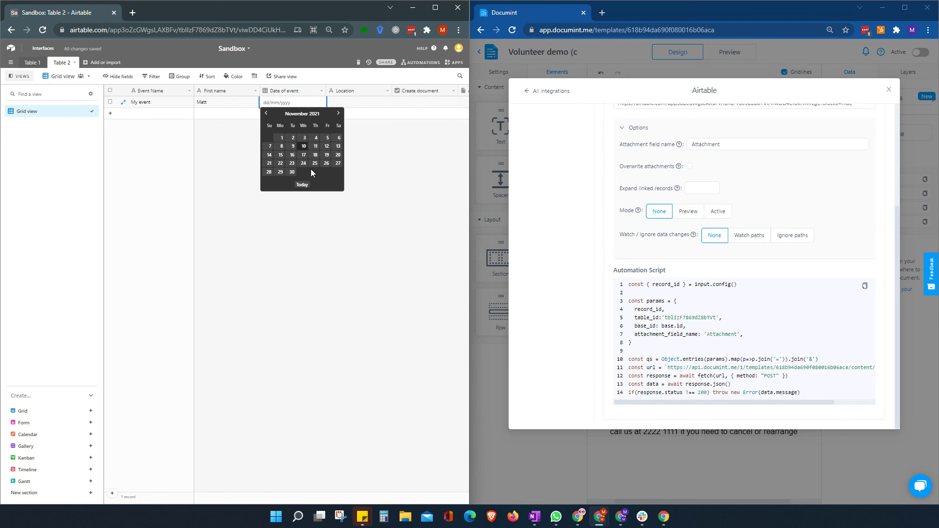
{"action": "left_click", "coordinate": [301, 184]}
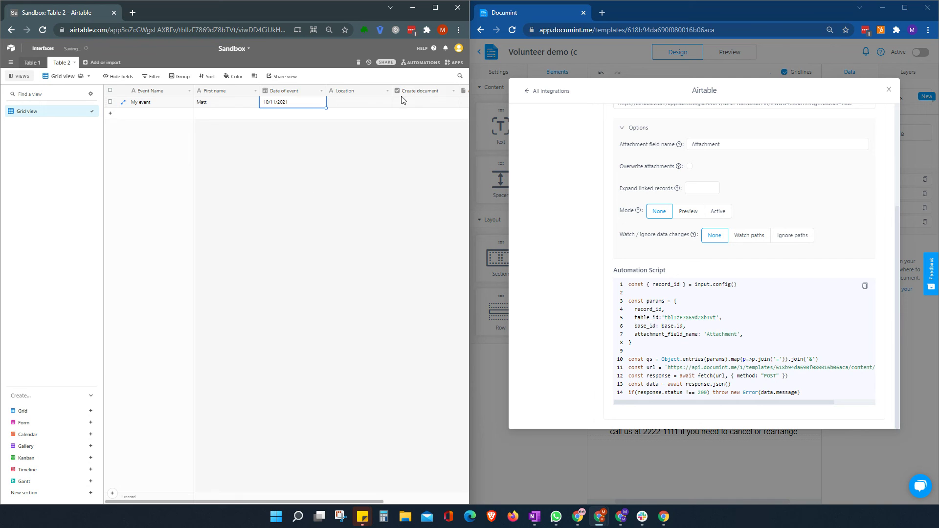
{"action": "left_click", "coordinate": [360, 106]}
{"action": "left_click", "coordinate": [359, 103]}
{"action": "type", "text": "London"}
{"action": "key", "text": "Tab"}
{"action": "key", "text": "Tab"}
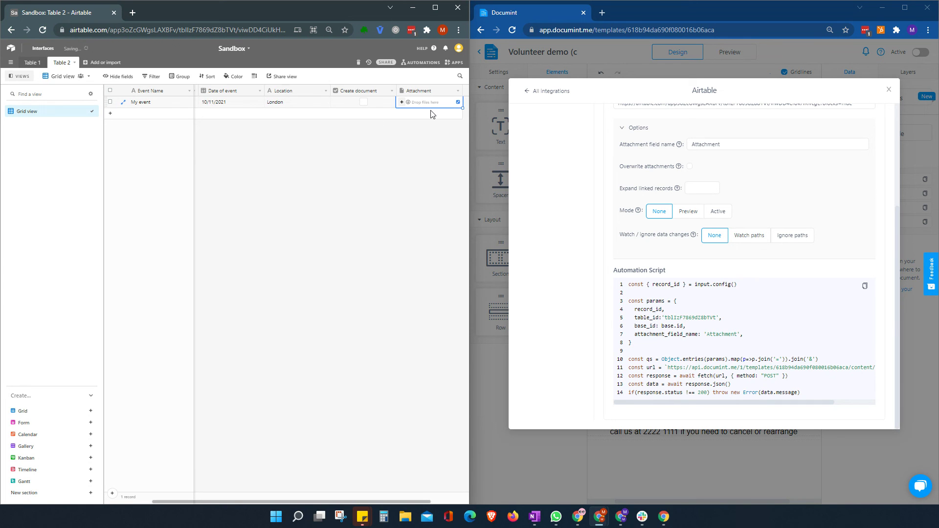
Tick Create document on the My event record and preview the attached Documint PDF.
{"action": "left_click", "coordinate": [364, 103]}
{"action": "left_click", "coordinate": [245, 104]}
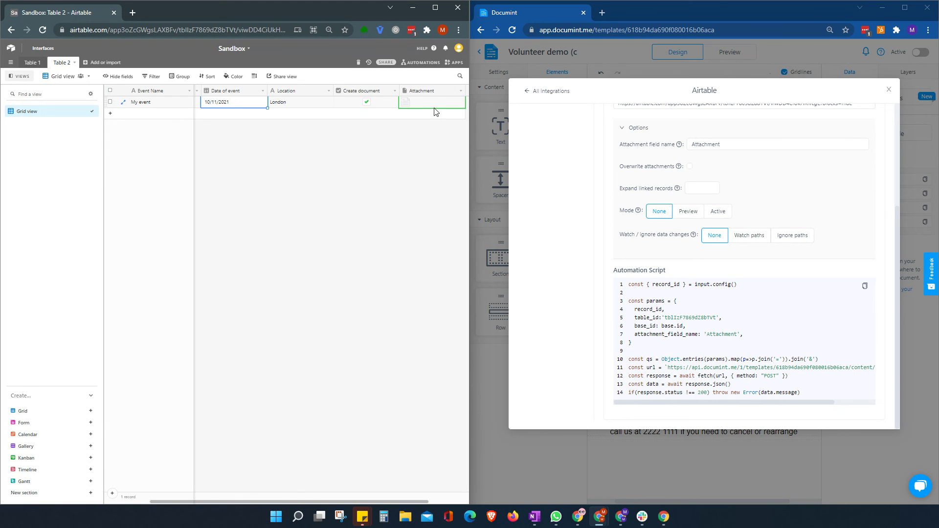
{"action": "left_click", "coordinate": [403, 103]}
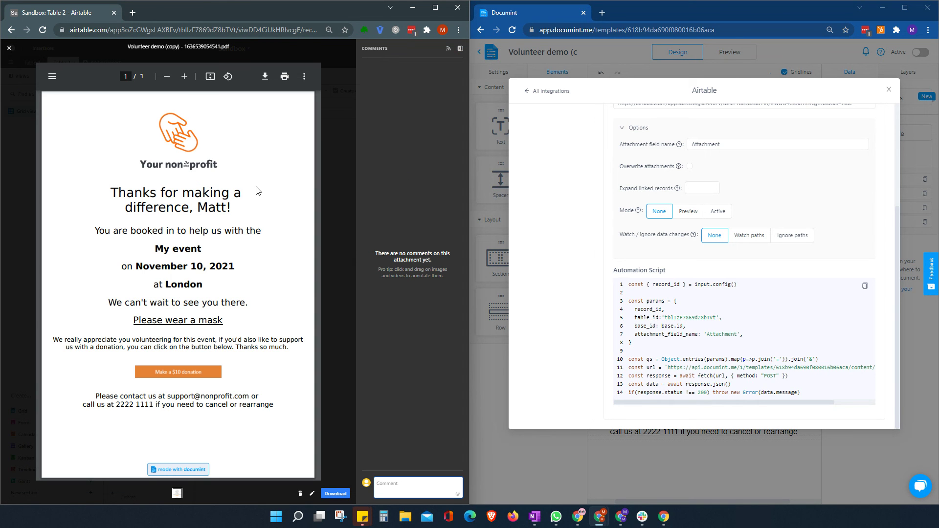
Dismiss the Documint integrations window and the PDF preview, leaving the My event record's Attachment cell deselected.
{"action": "left_click", "coordinate": [890, 91]}
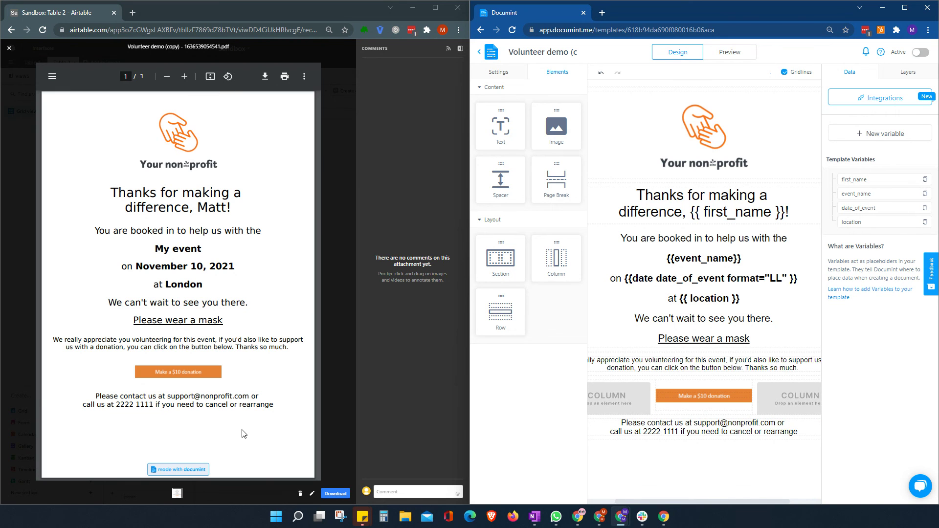
{"action": "left_click", "coordinate": [8, 49]}
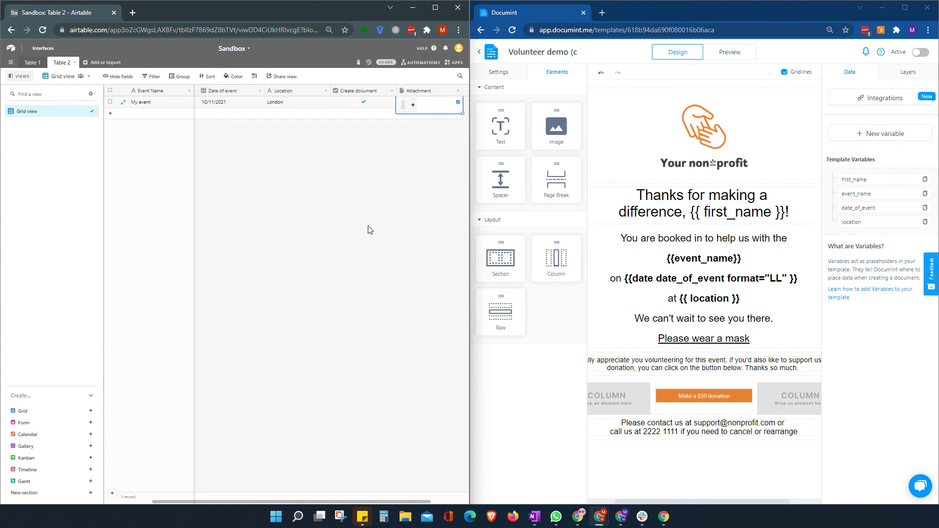
{"action": "left_click", "coordinate": [370, 230]}
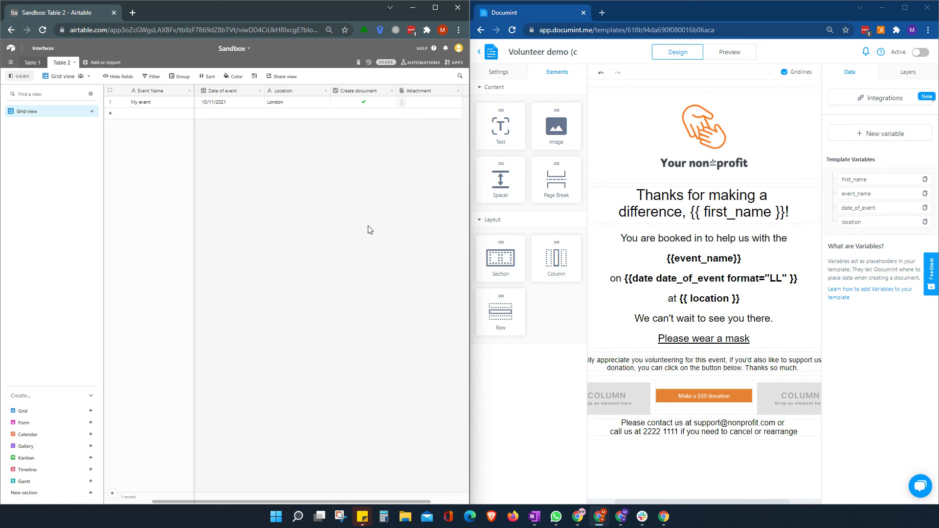